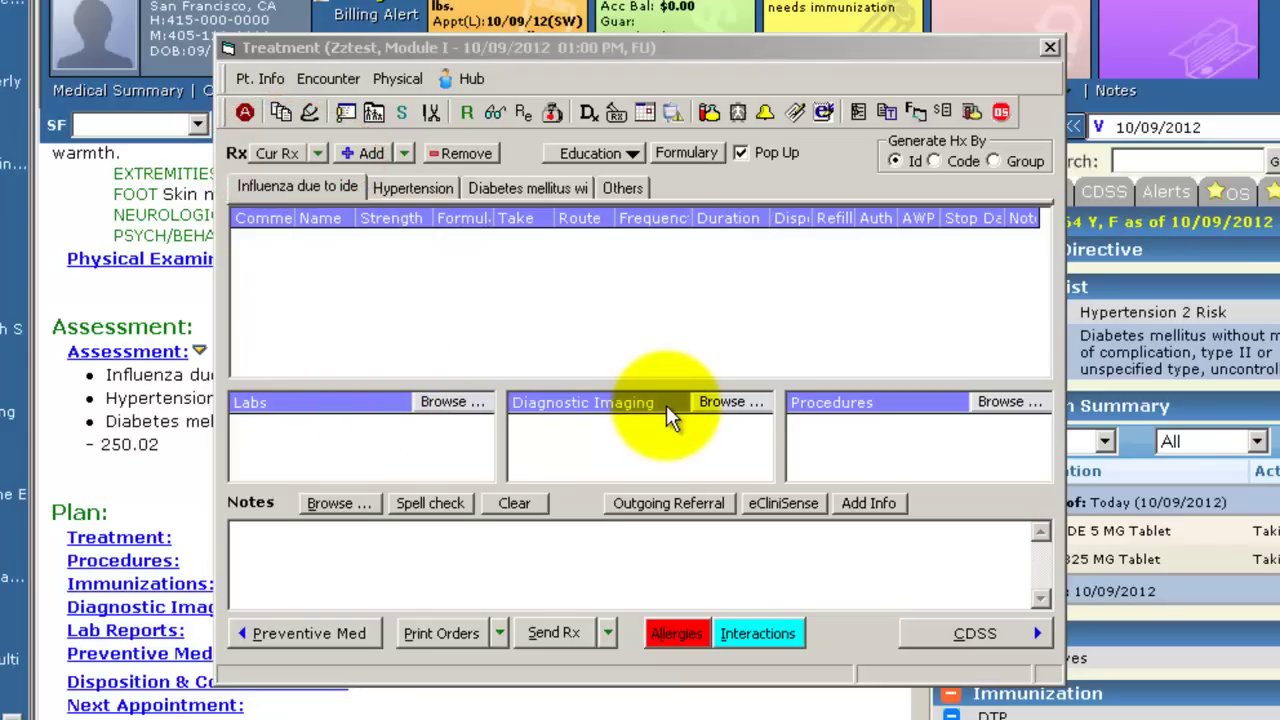
- Open order management from the treatment's Labs section and go through Medication Summary and Add New Rx to Add New Order
left_click(888, 405)
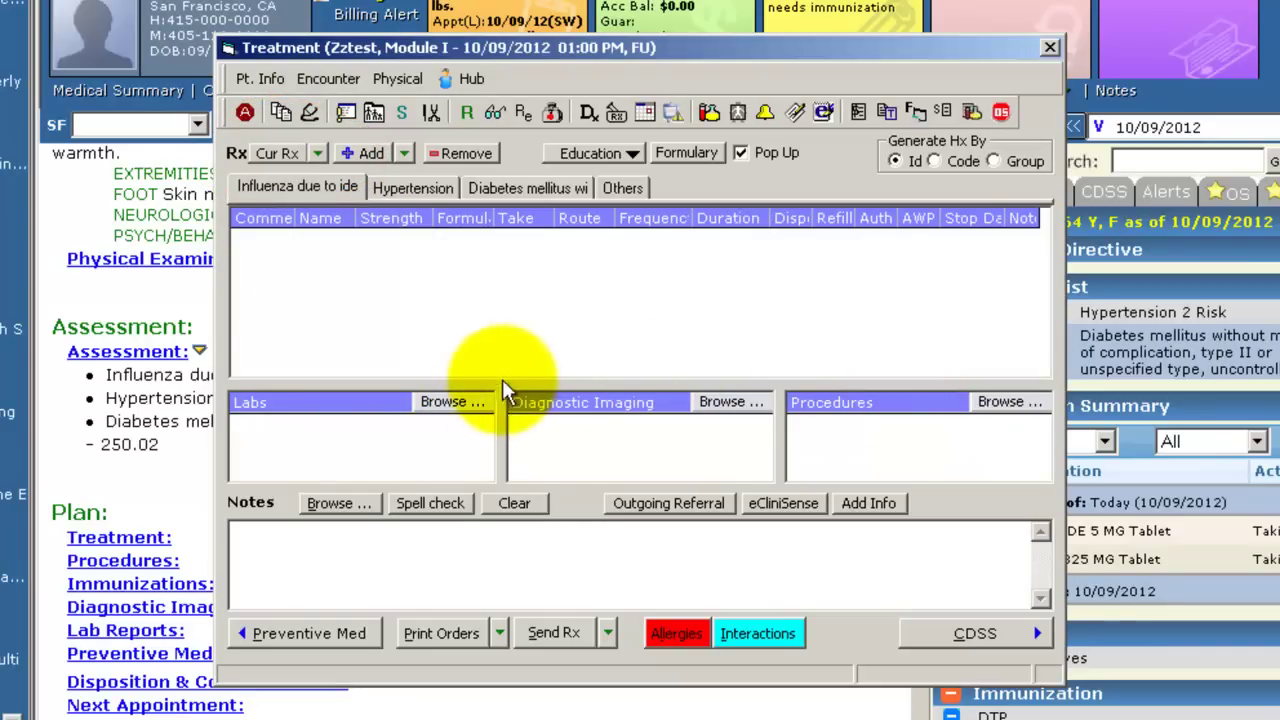
left_click(341, 404)
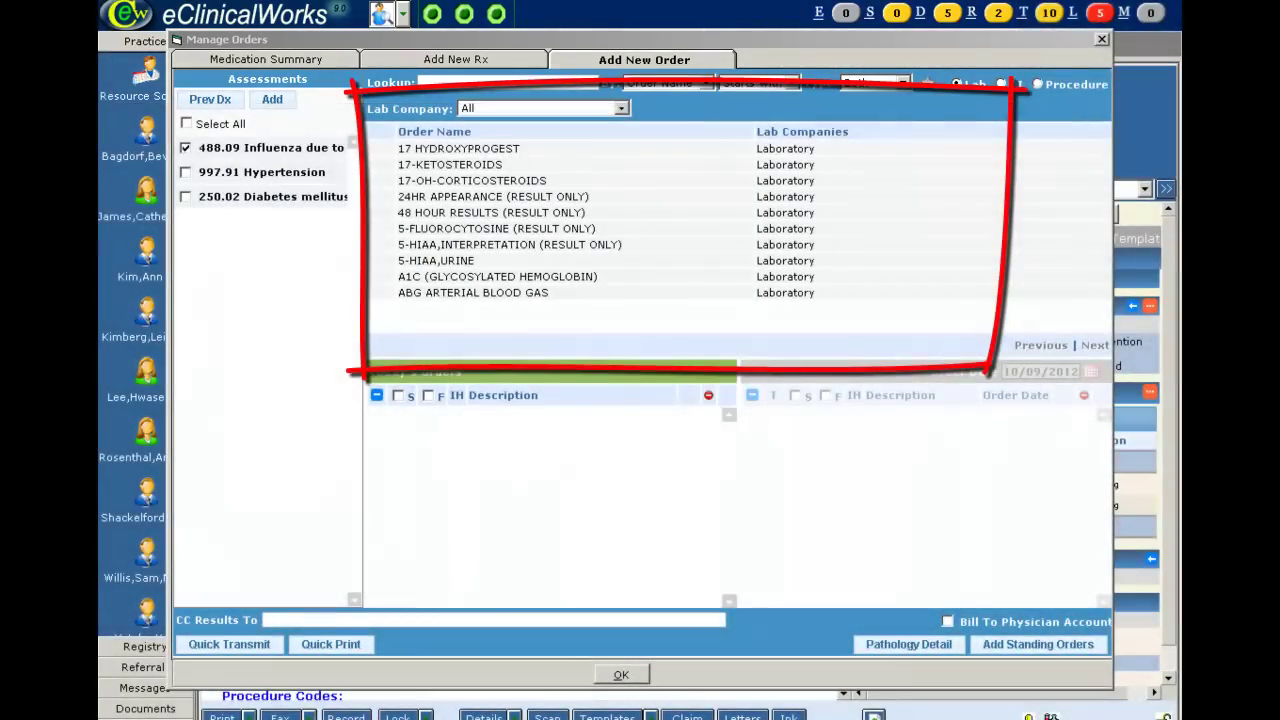
left_click(275, 63)
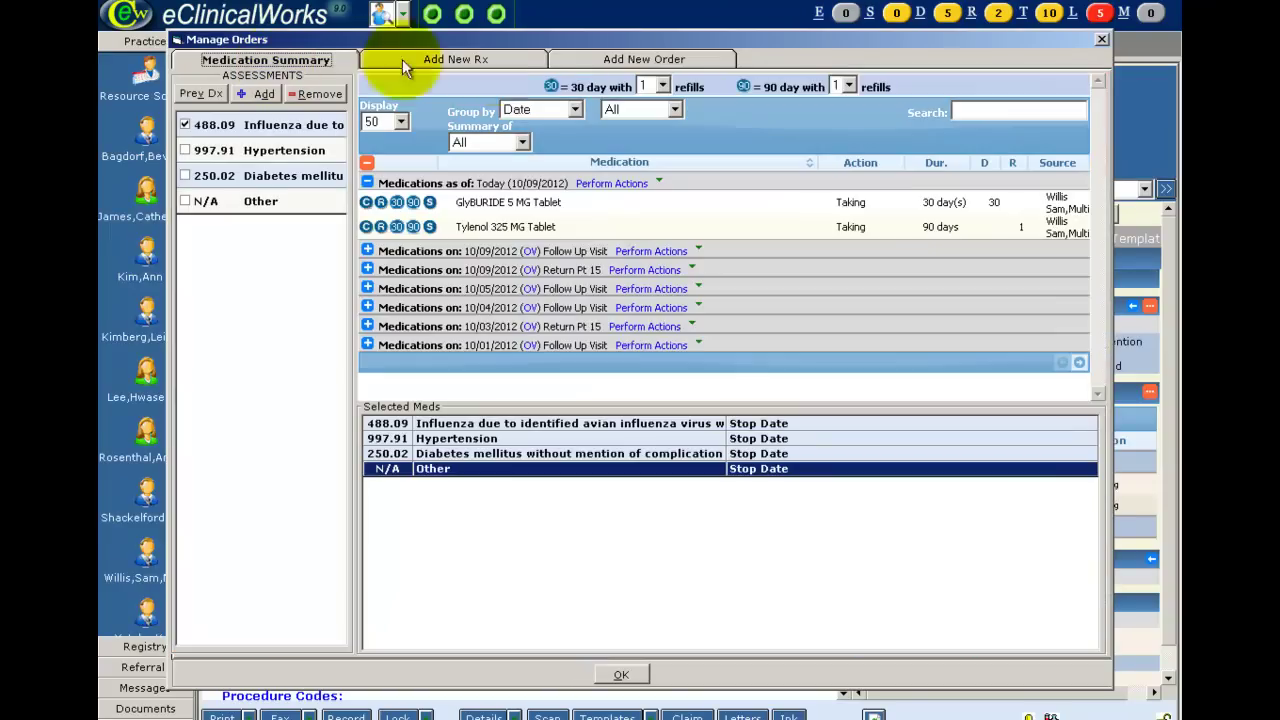
left_click(492, 58)
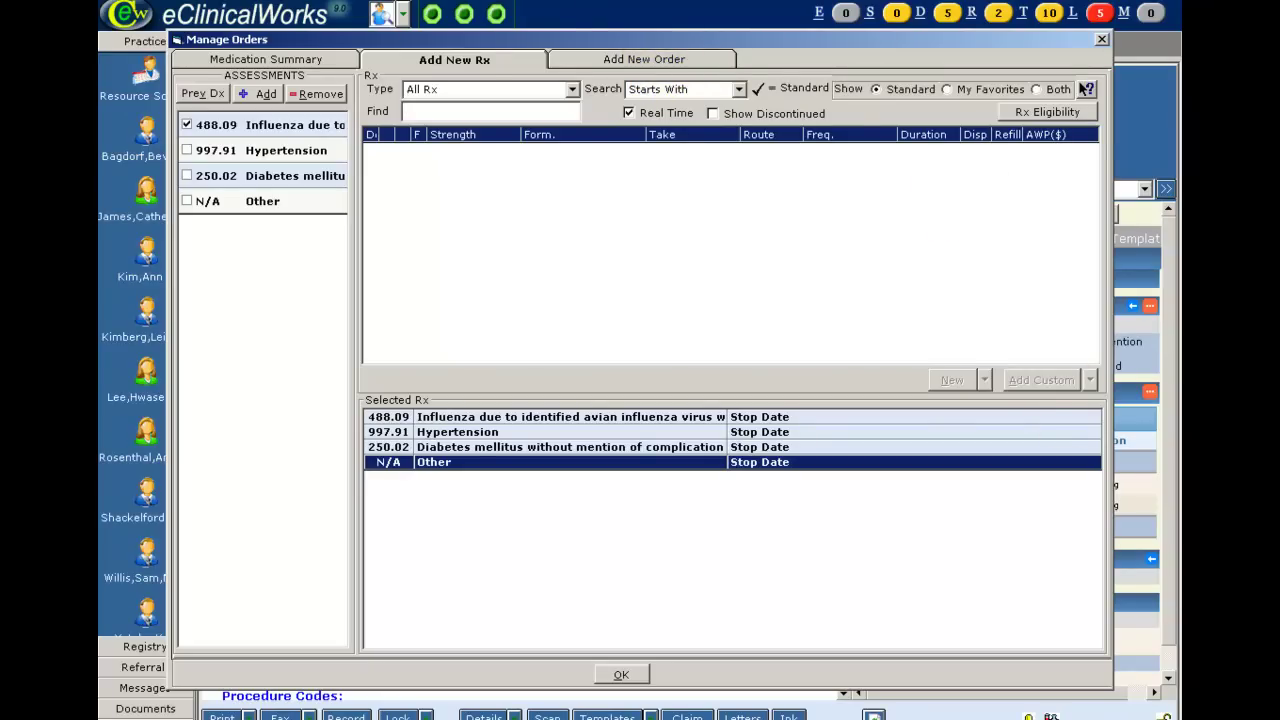
left_click(661, 58)
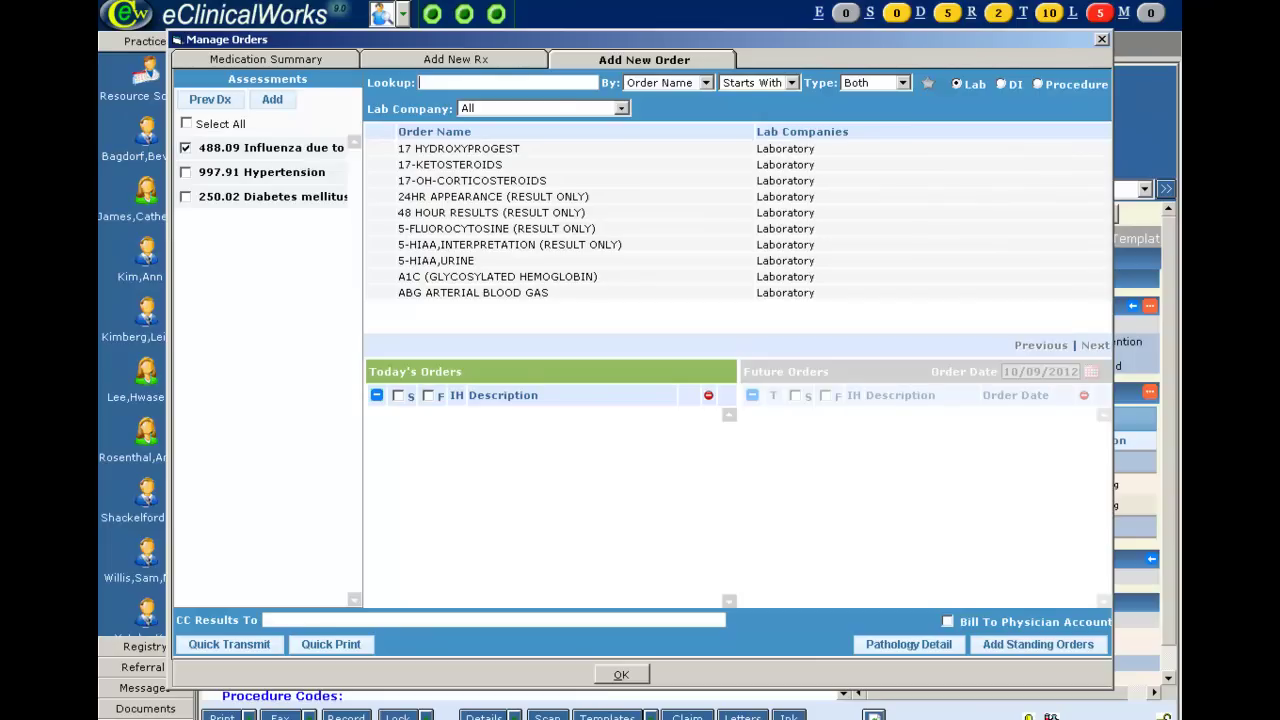
- Show the available diagnostic imaging and procedure orders, and return the order list to labs
left_click(1002, 84)
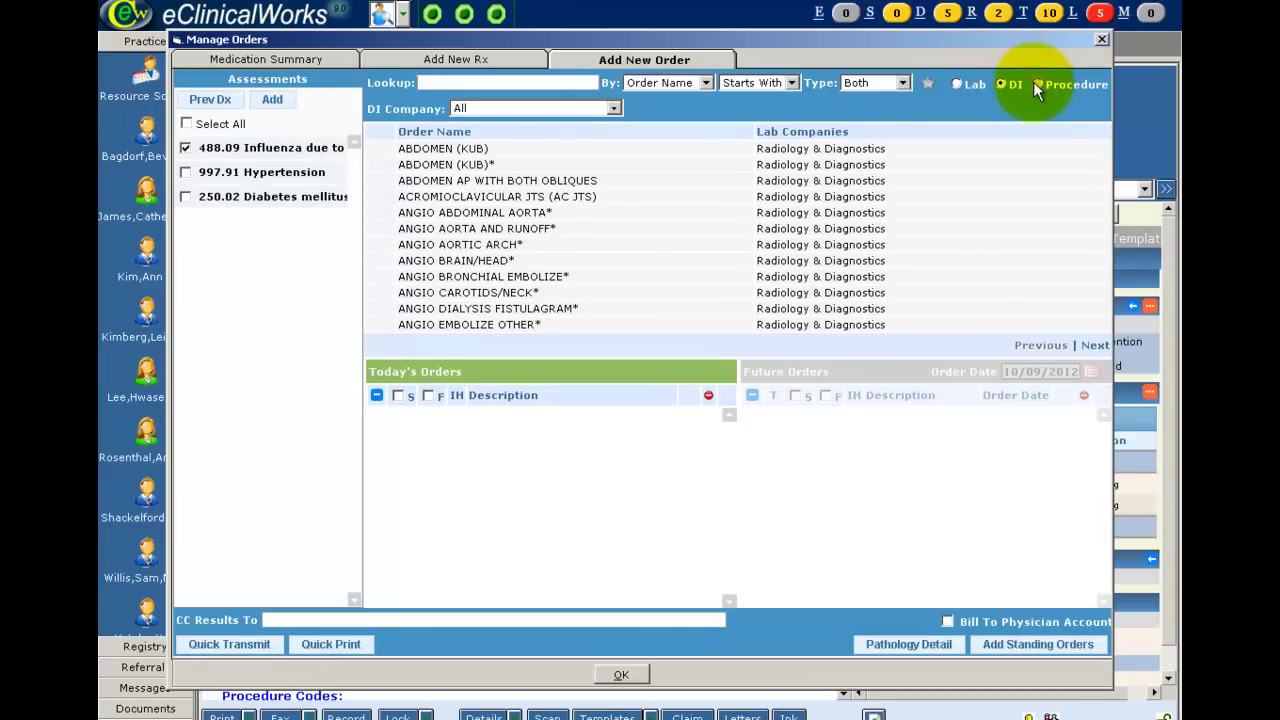
left_click(1038, 87)
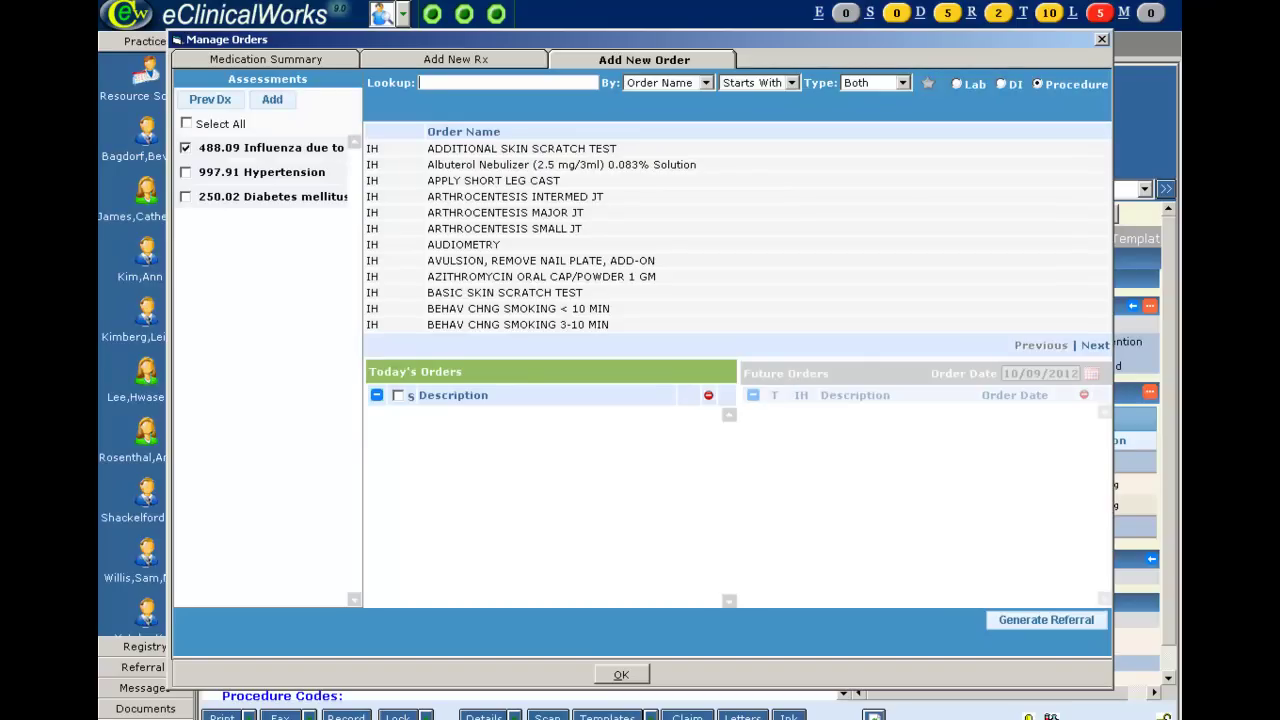
left_click(957, 84)
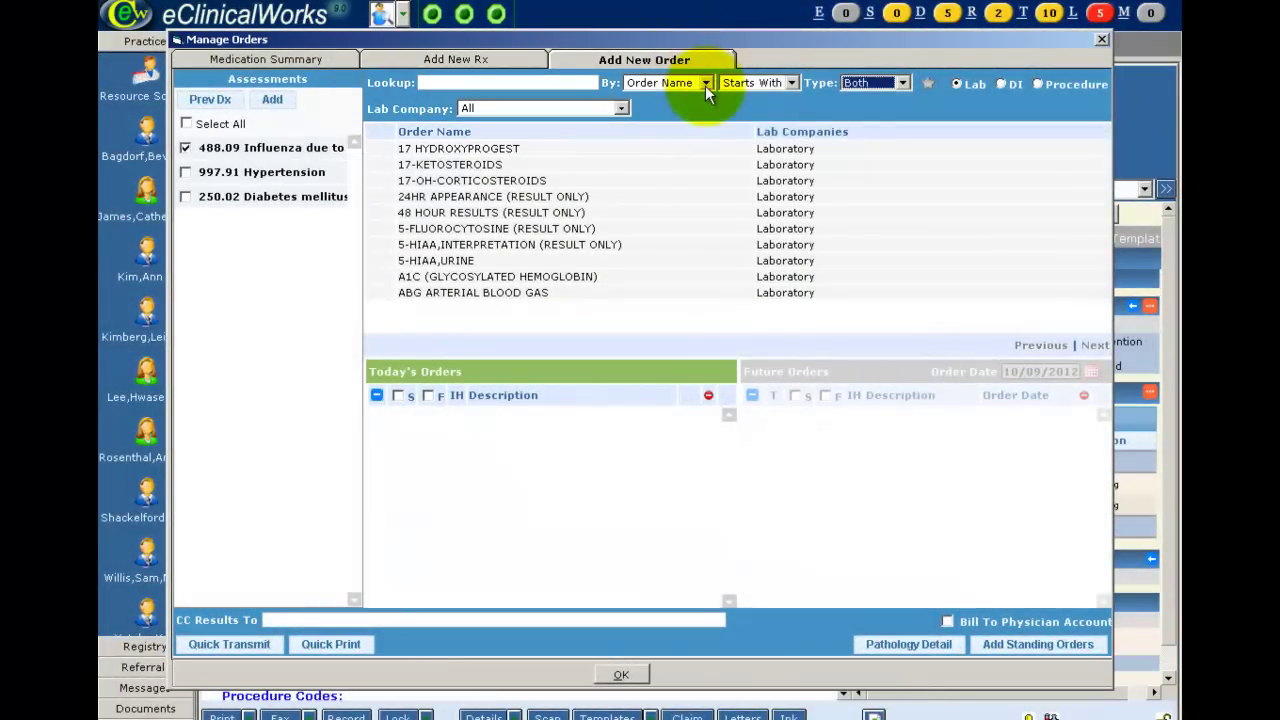
- Look up lab orders by alias name with "dia" and set the match to Contains
left_click(705, 85)
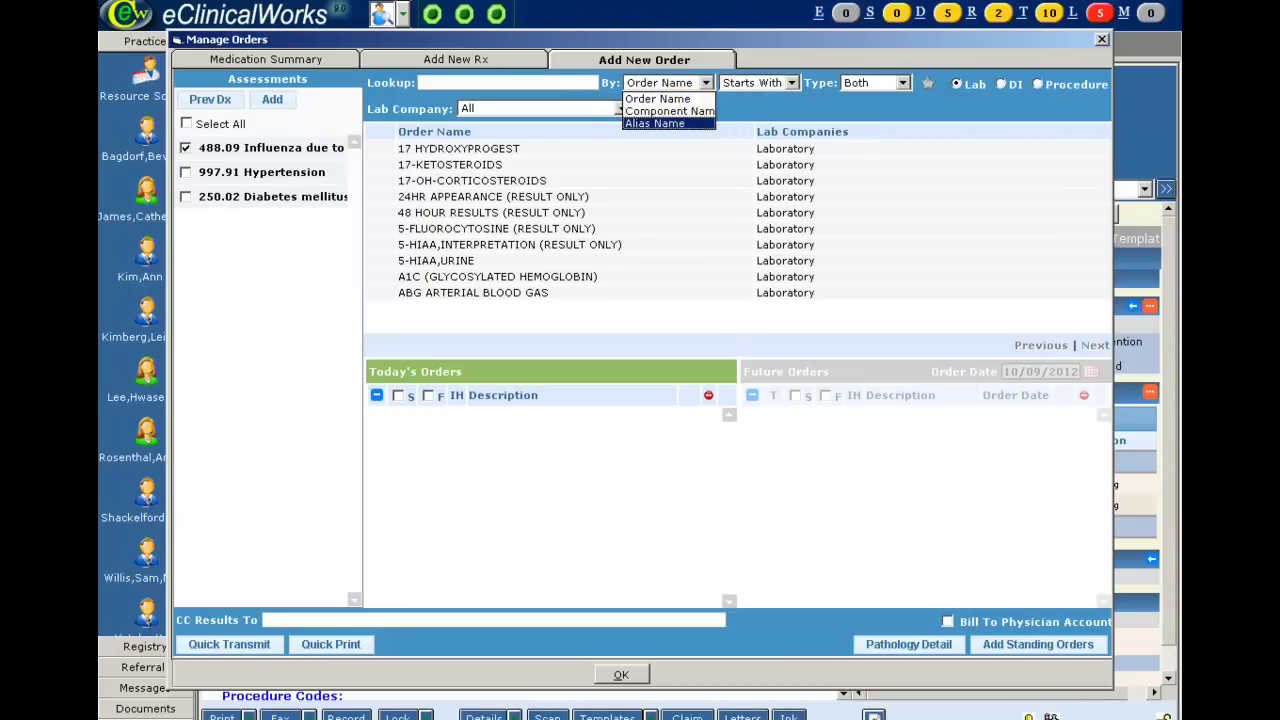
left_click(655, 123)
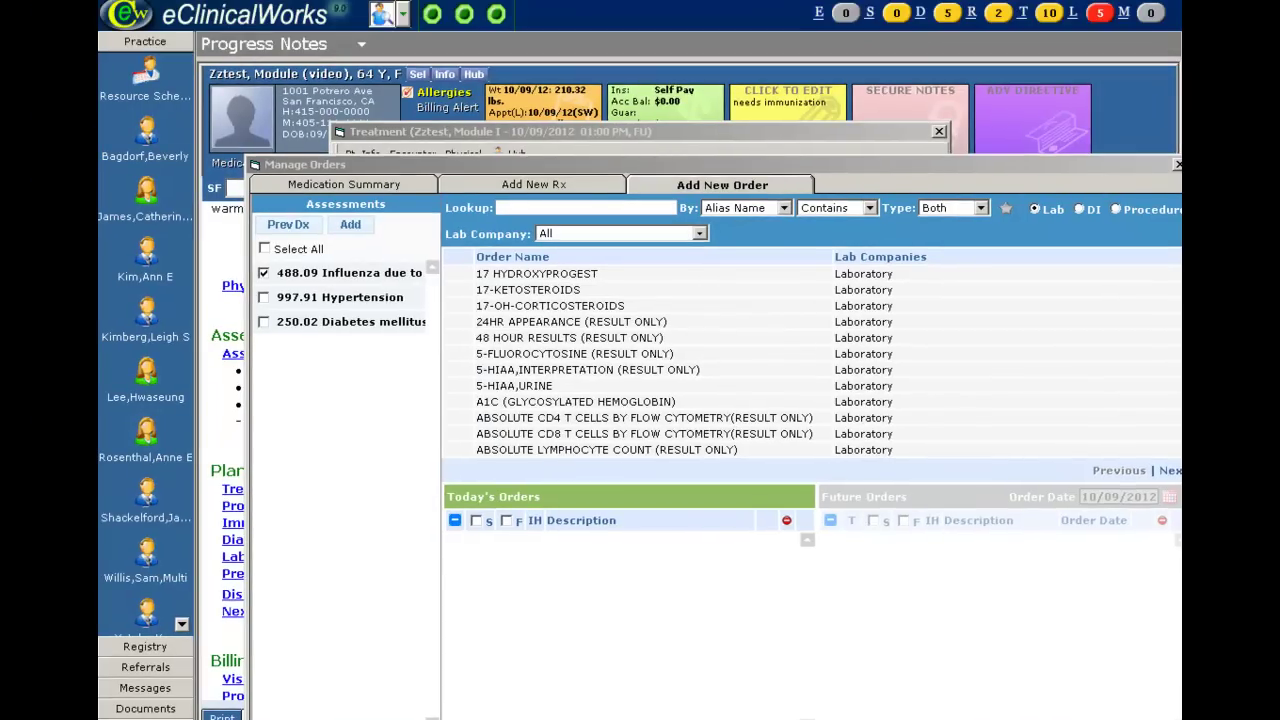
left_click(500, 207)
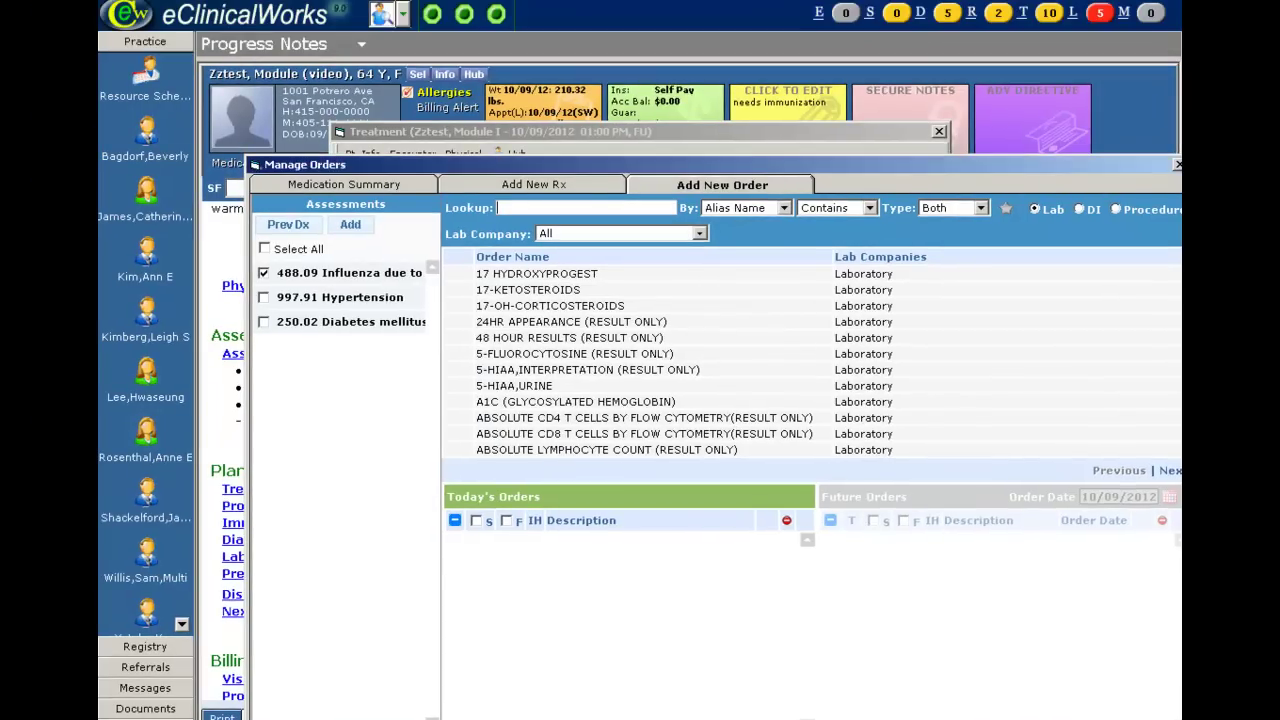
type("dia")
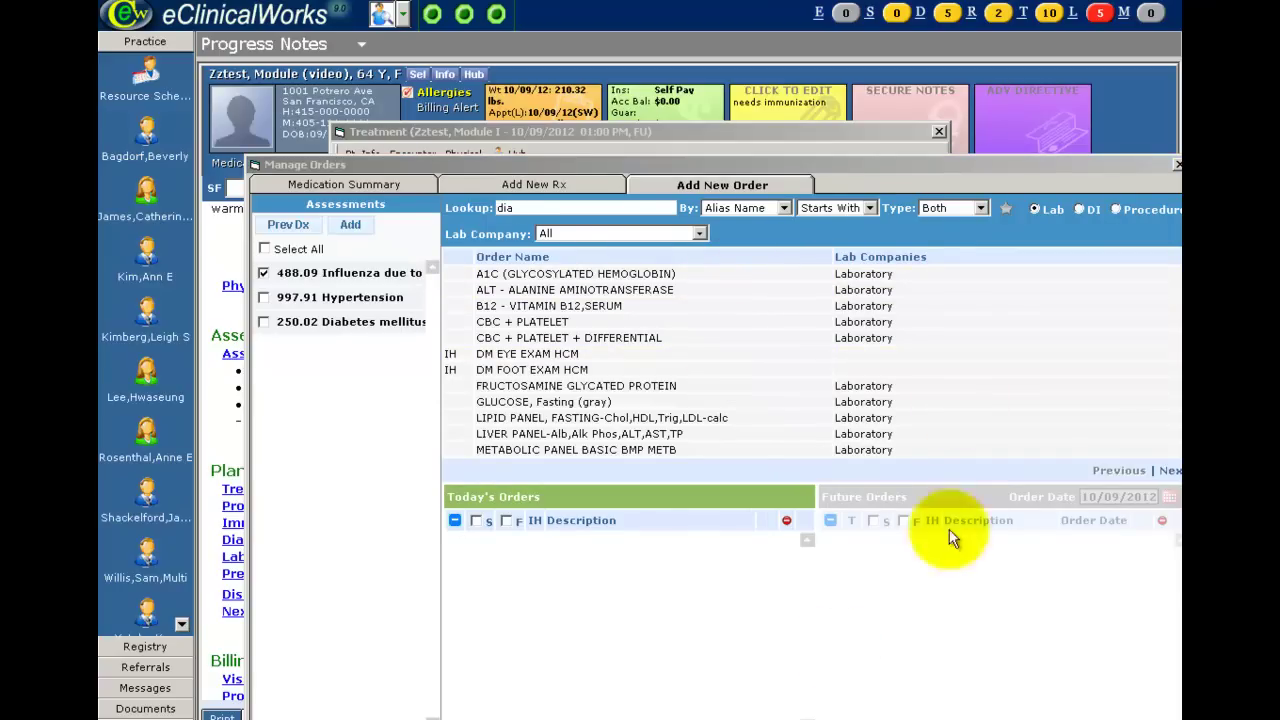
left_click(869, 211)
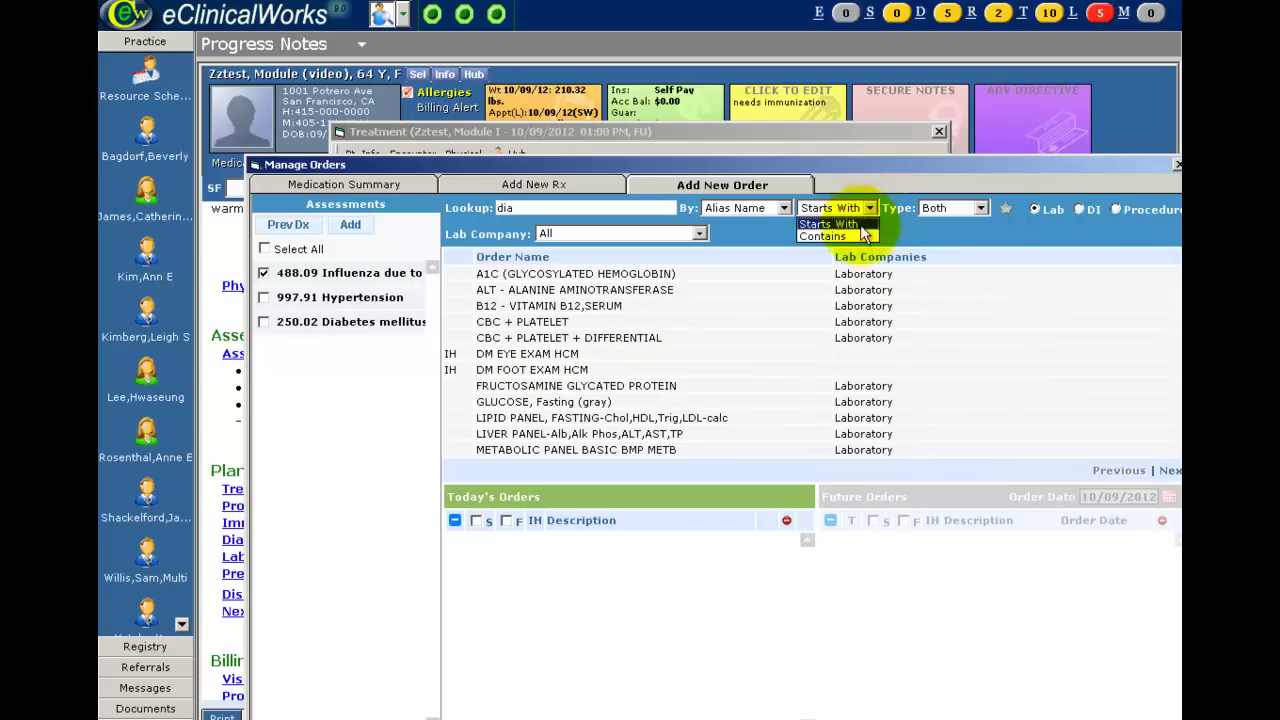
left_click(860, 235)
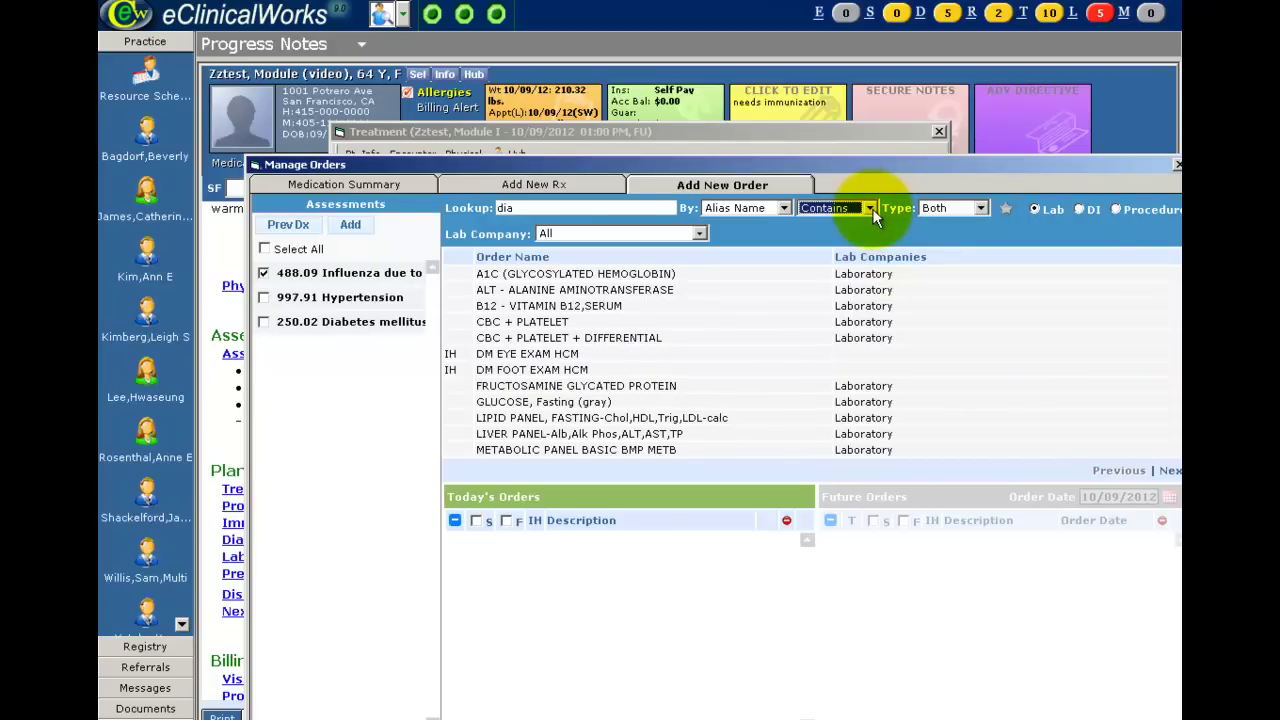
left_click(988, 203)
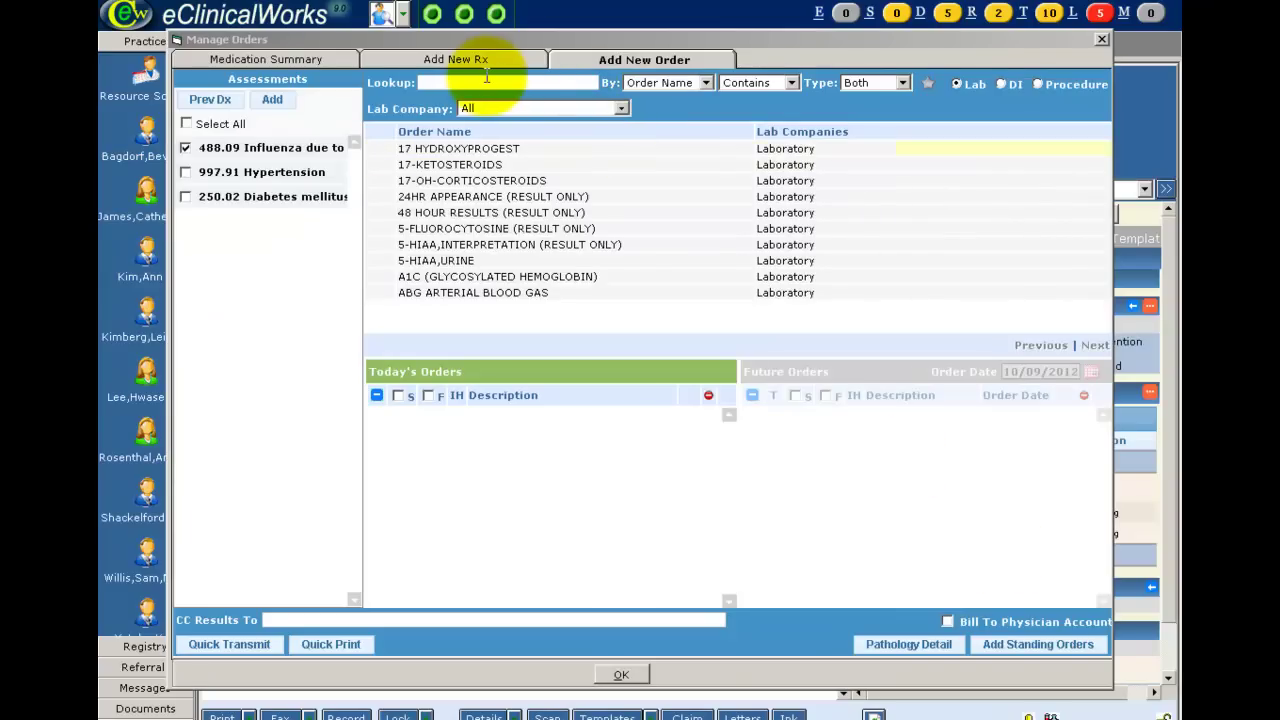
- Look up "cbc" by order name and add CBC + PLATELET + DIFFERENTIAL to today's orders
left_click(487, 80)
type("cbc")
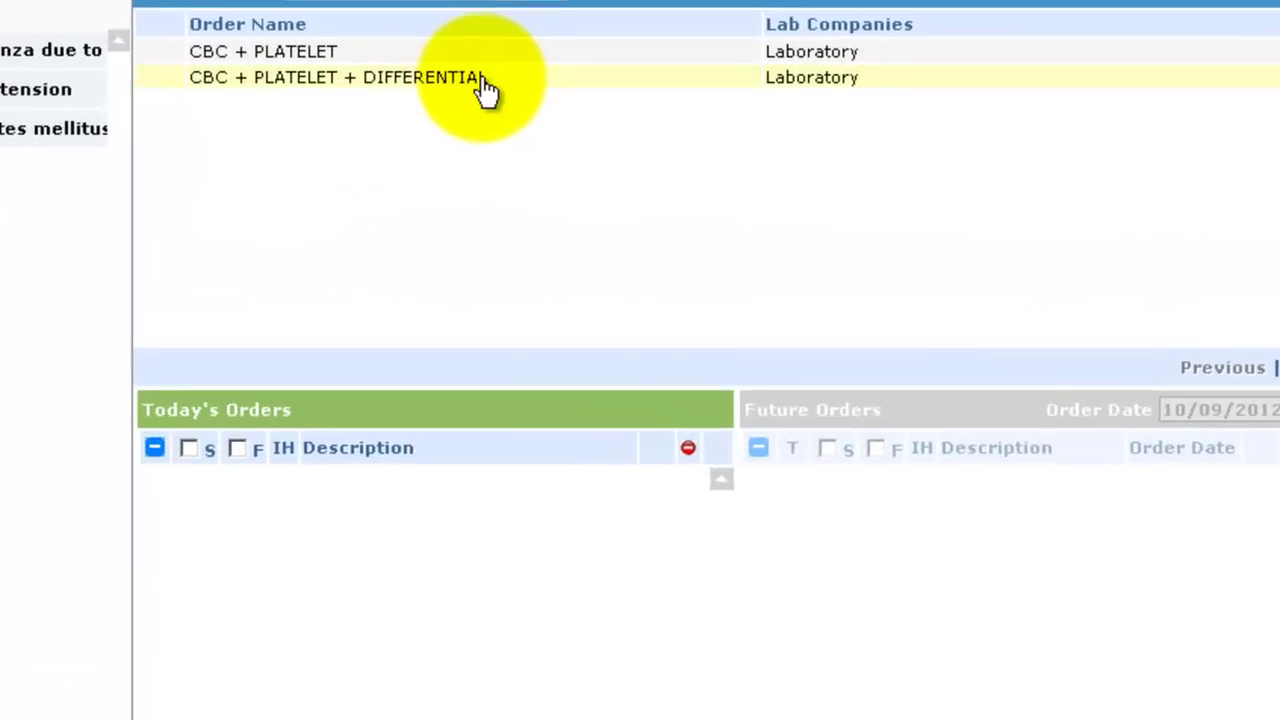
mouse_move(585, 169)
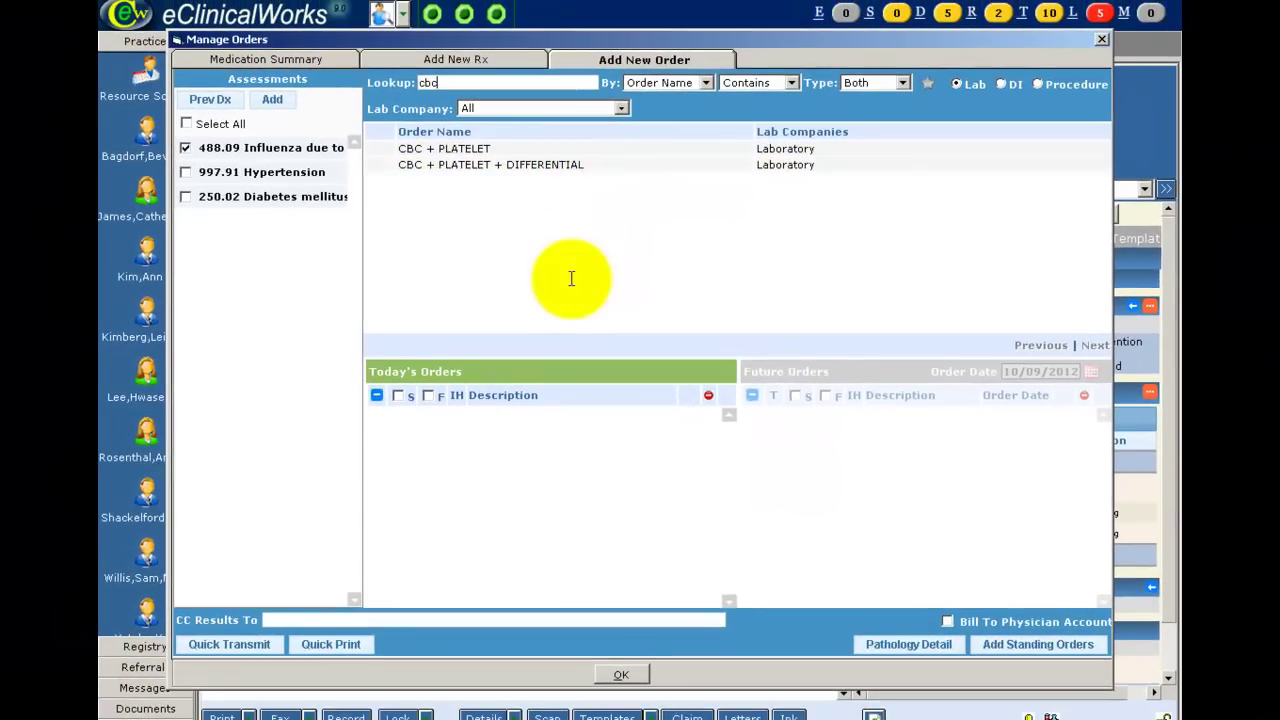
left_click(586, 165)
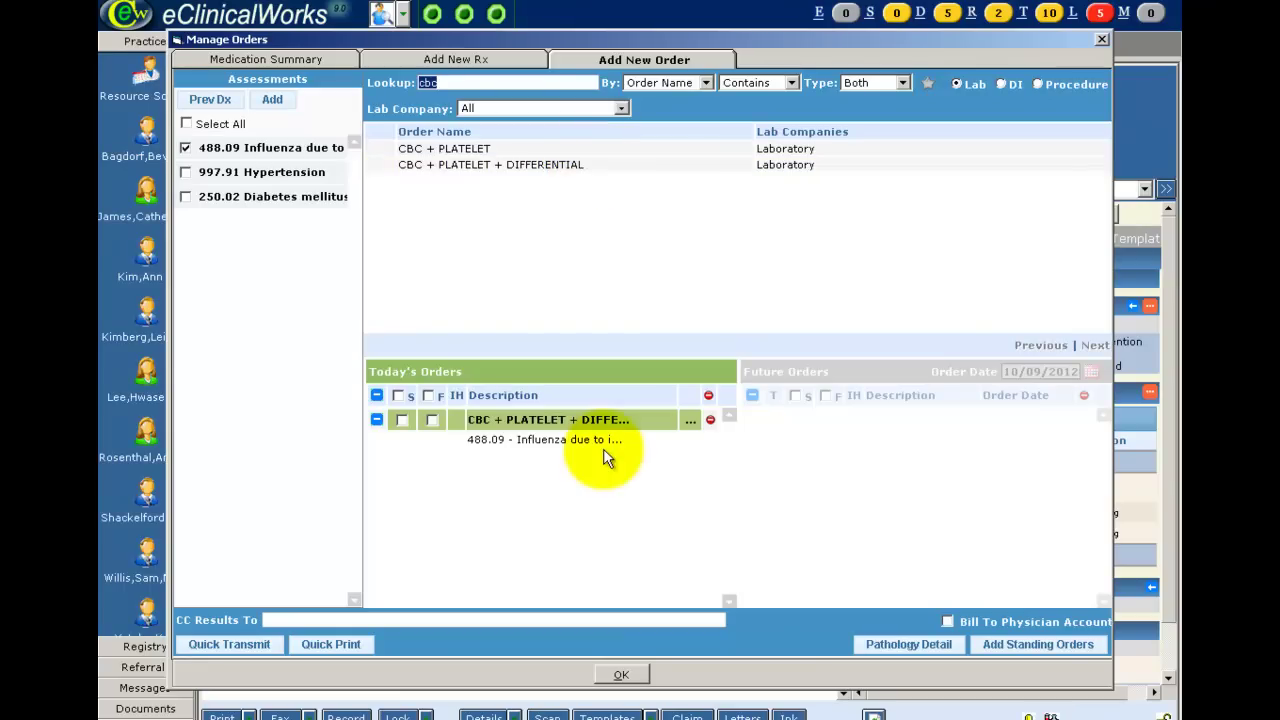
- Link the CBC order to the 250.02 Diabetes mellitus assessment as well in its order details
left_click(377, 420)
left_click(377, 420)
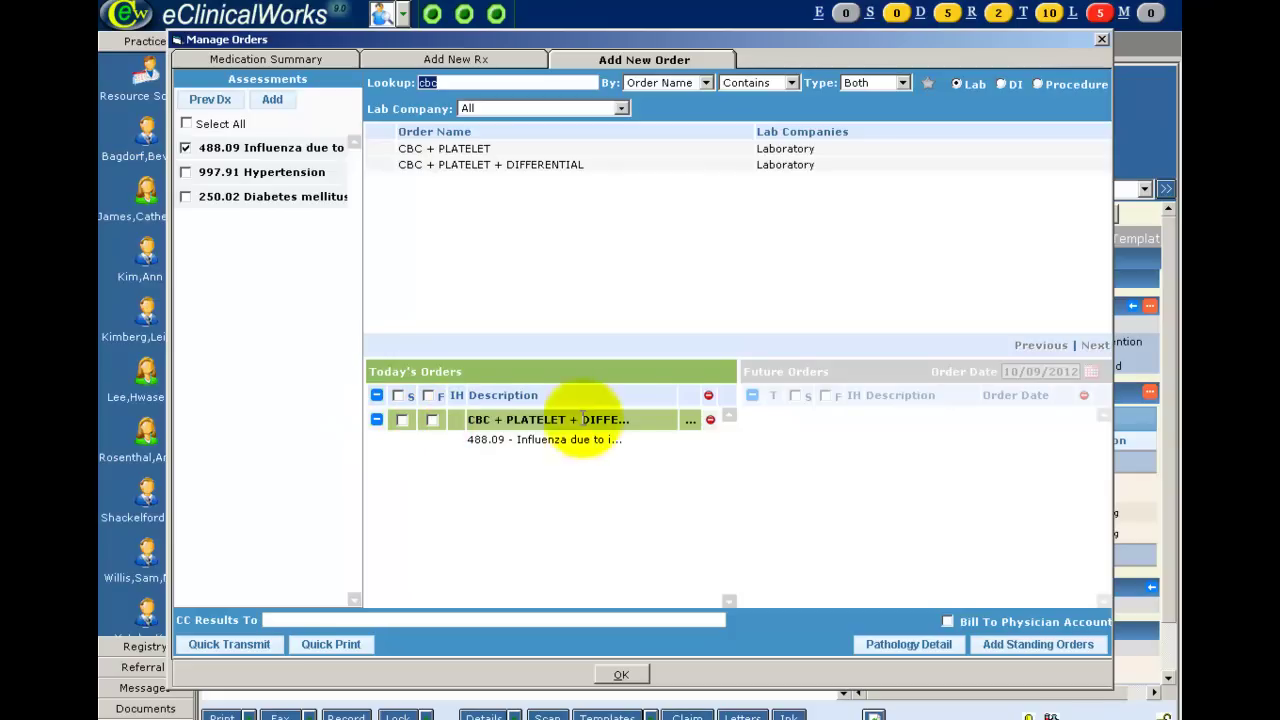
left_click(693, 428)
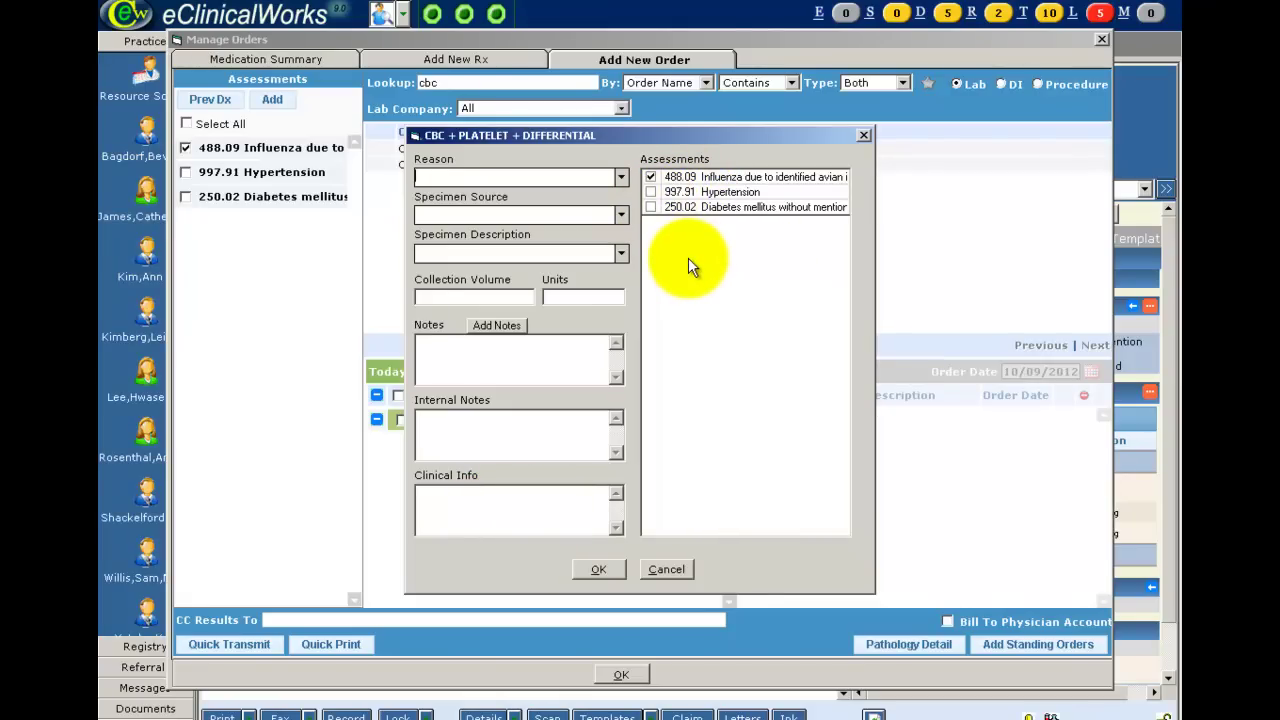
left_click(651, 208)
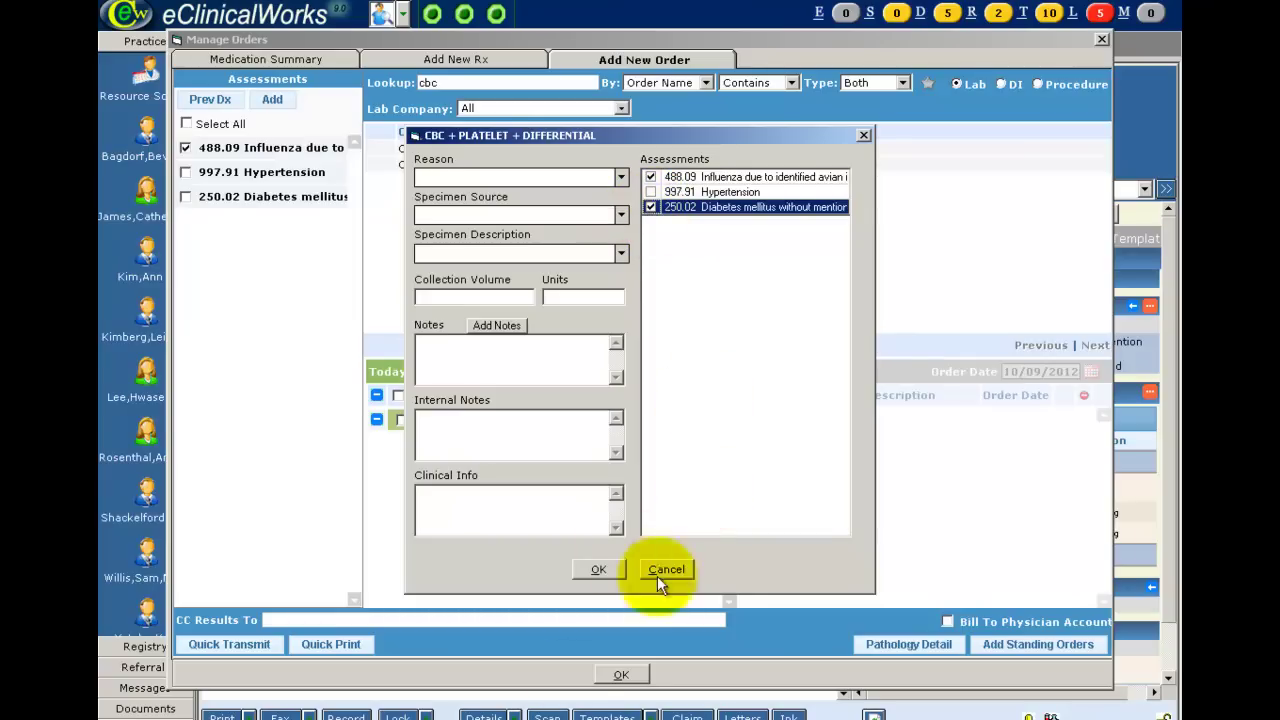
left_click(597, 569)
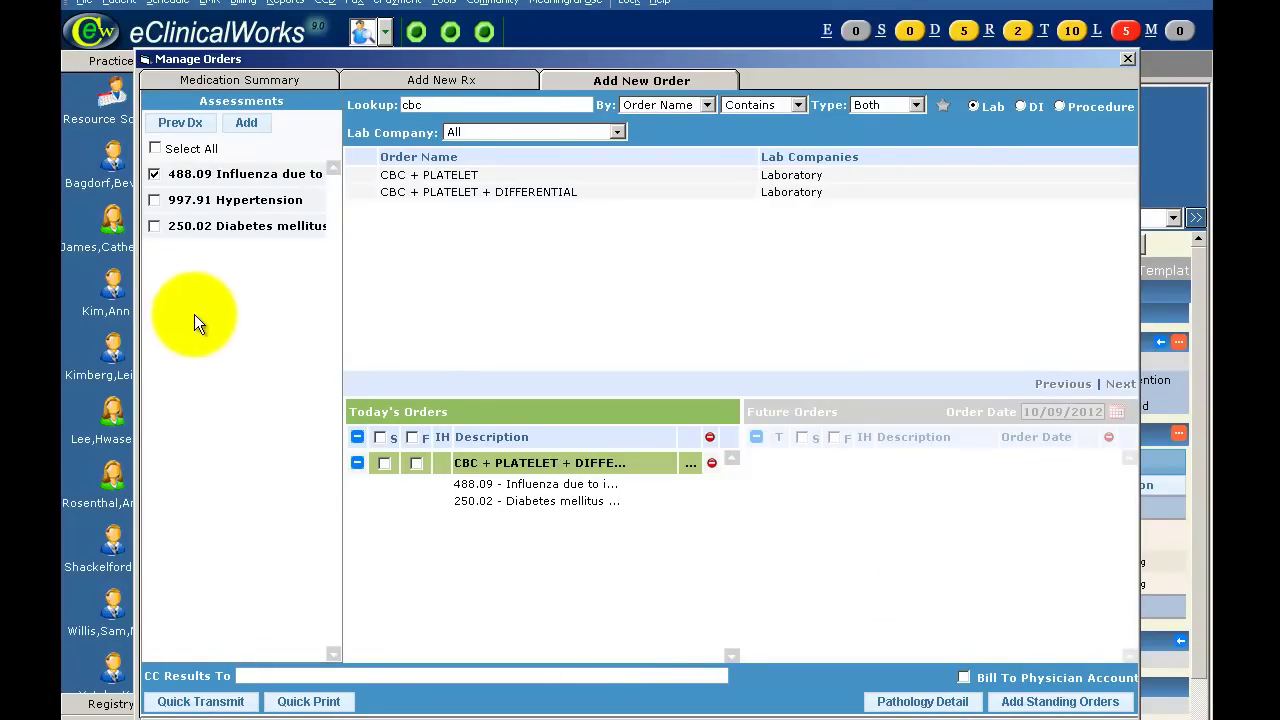
- Review the patient's previous diagnoses and add 285.9 Anemia to the assessments for the orders
left_click(185, 126)
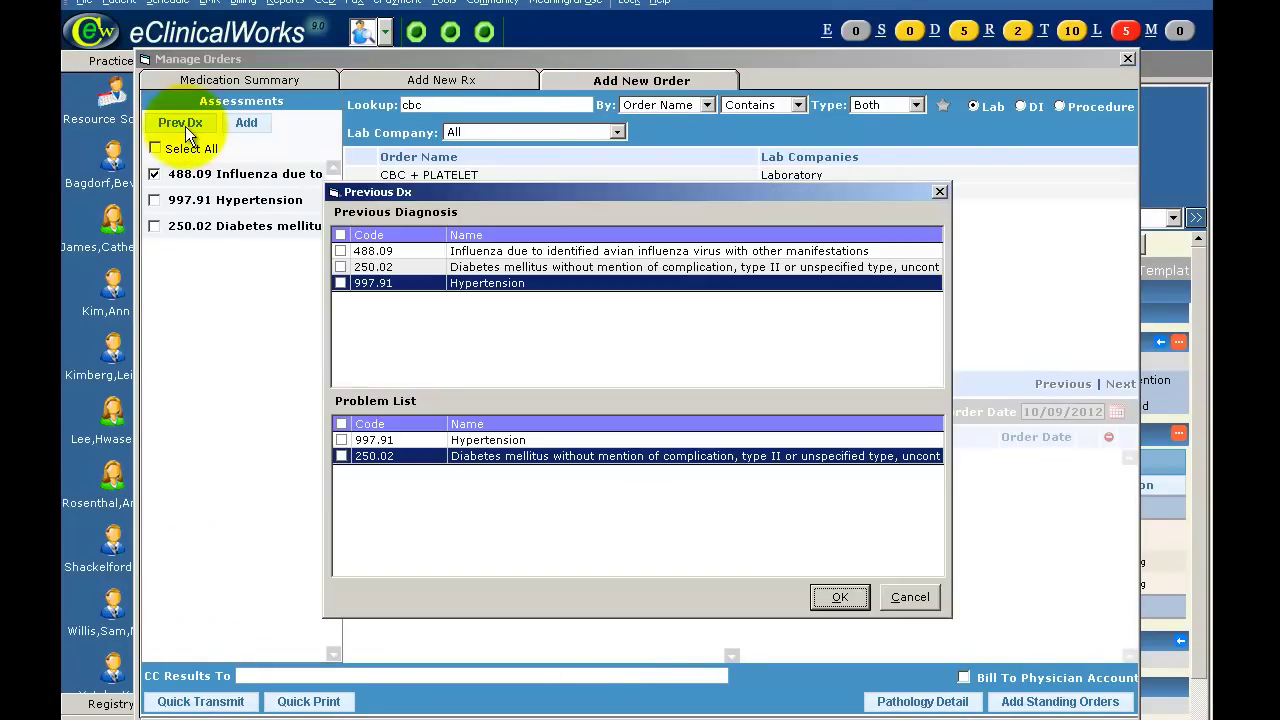
left_click(840, 597)
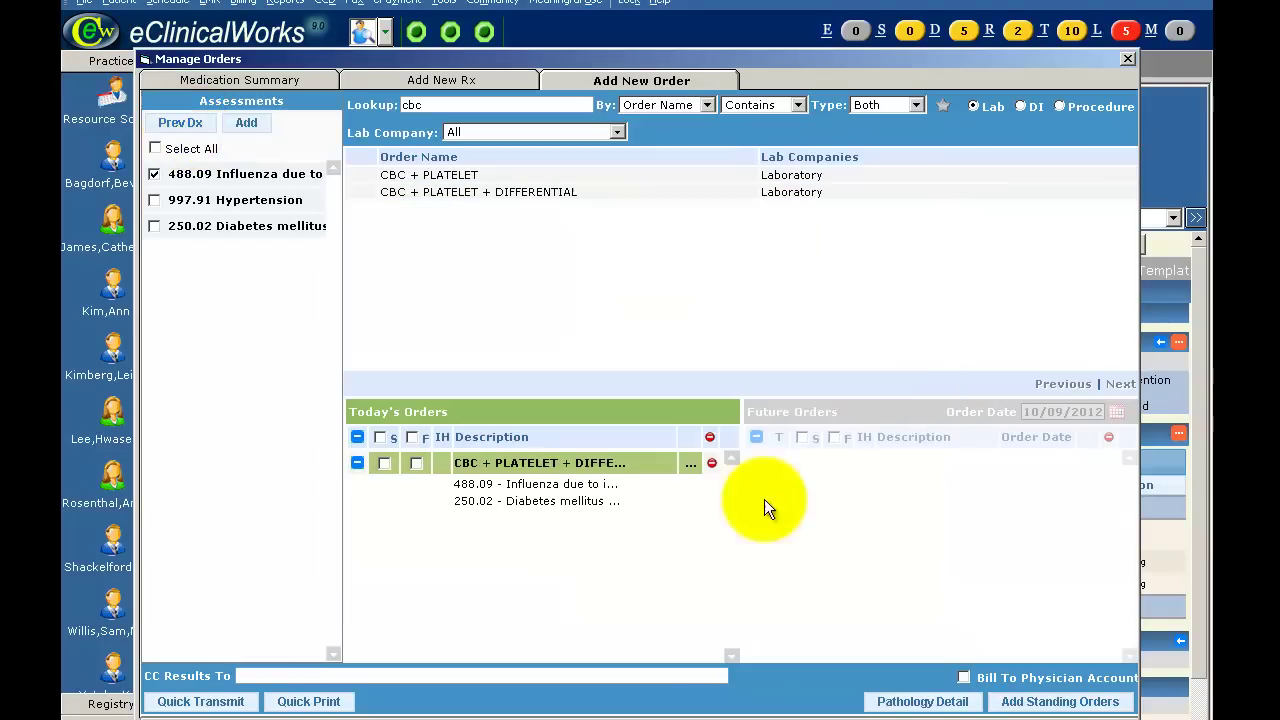
left_click(245, 124)
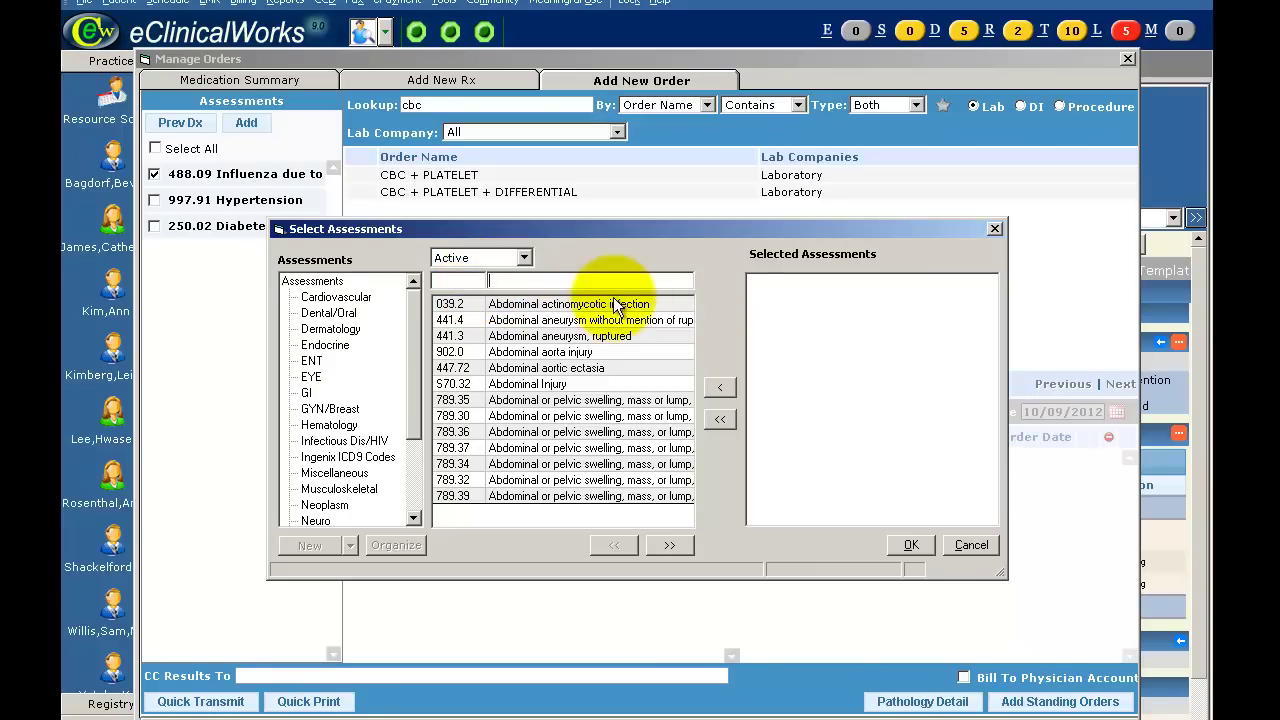
left_click(898, 548)
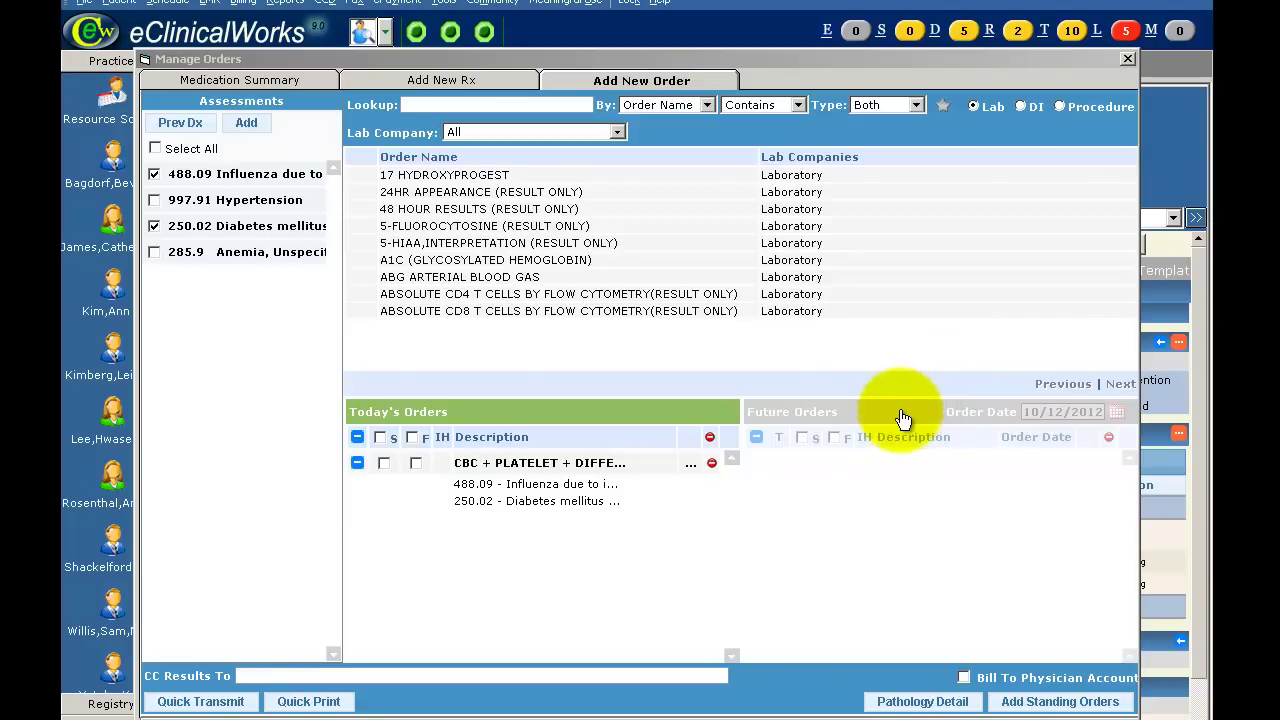
- Switch to future orders and set their order date to 10/12/2012
left_click(900, 412)
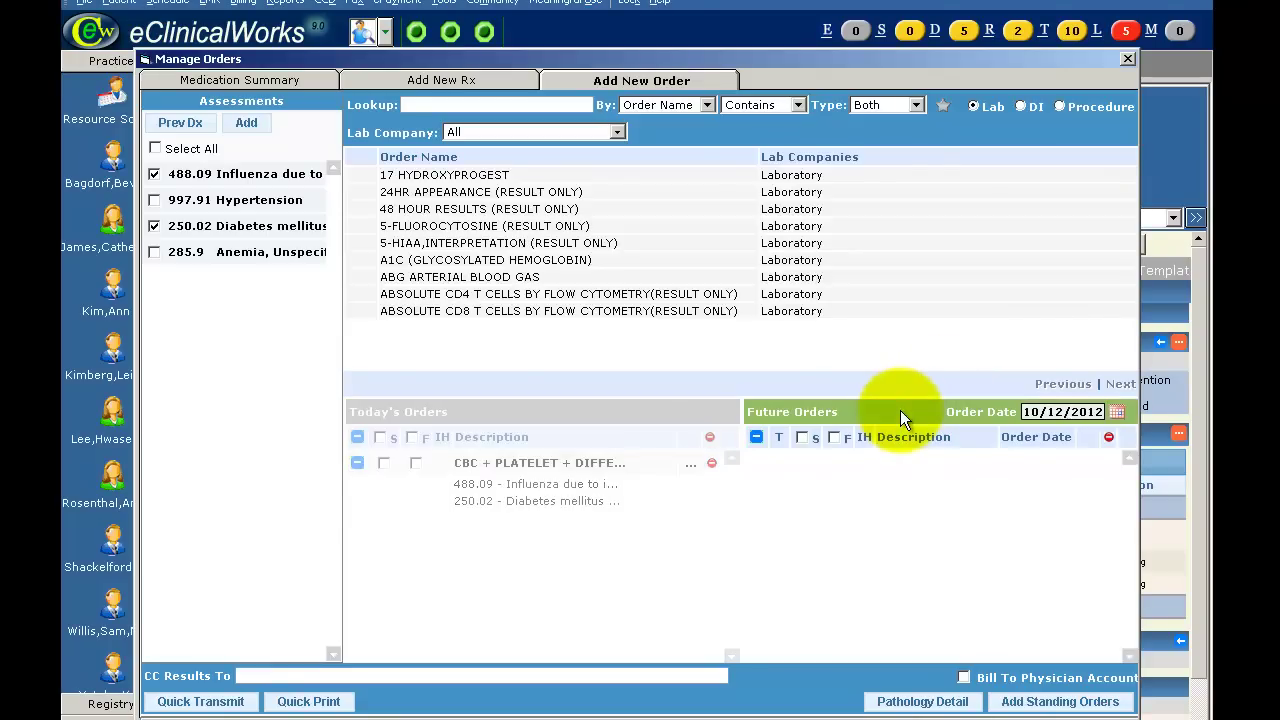
left_click(1117, 413)
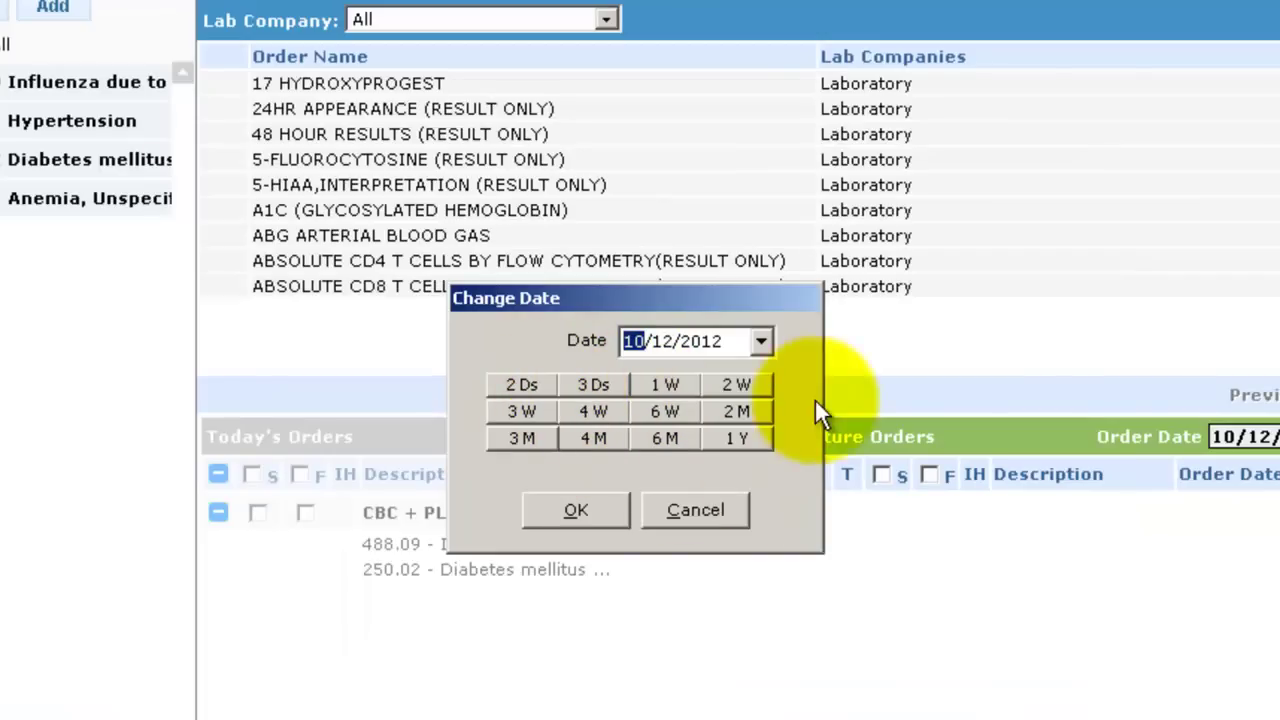
left_click(761, 340)
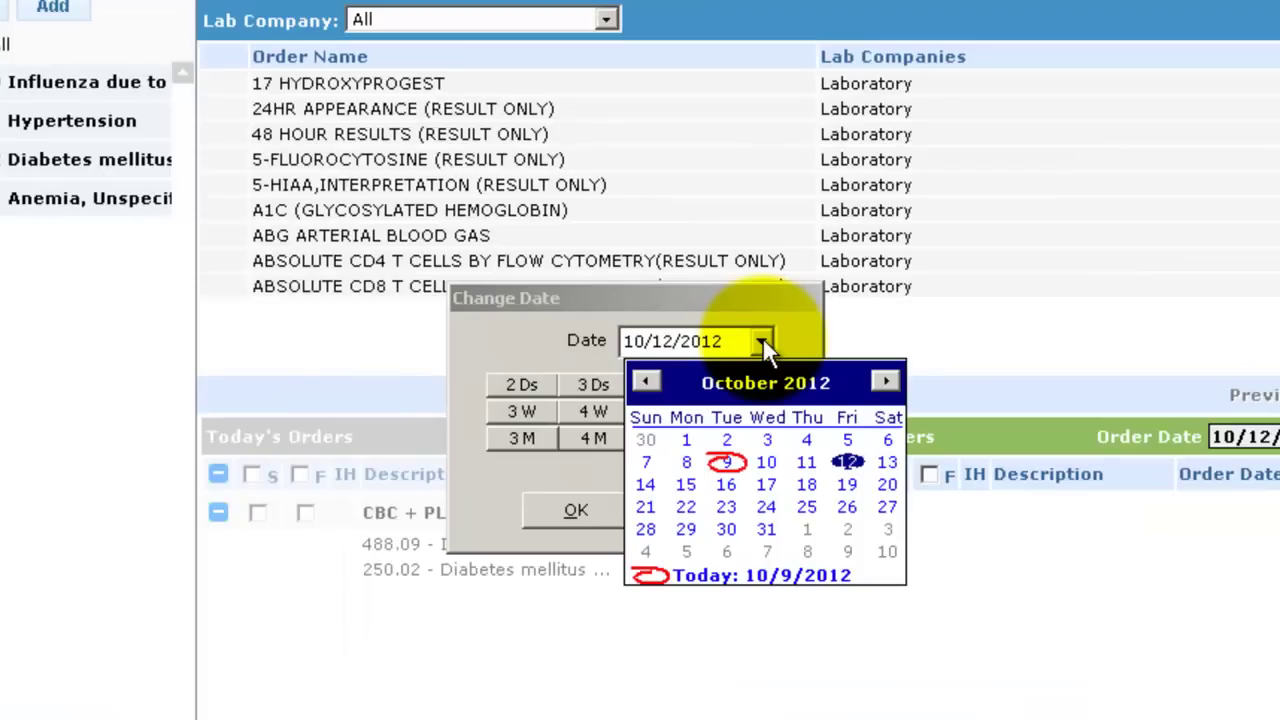
left_click(849, 465)
left_click(579, 511)
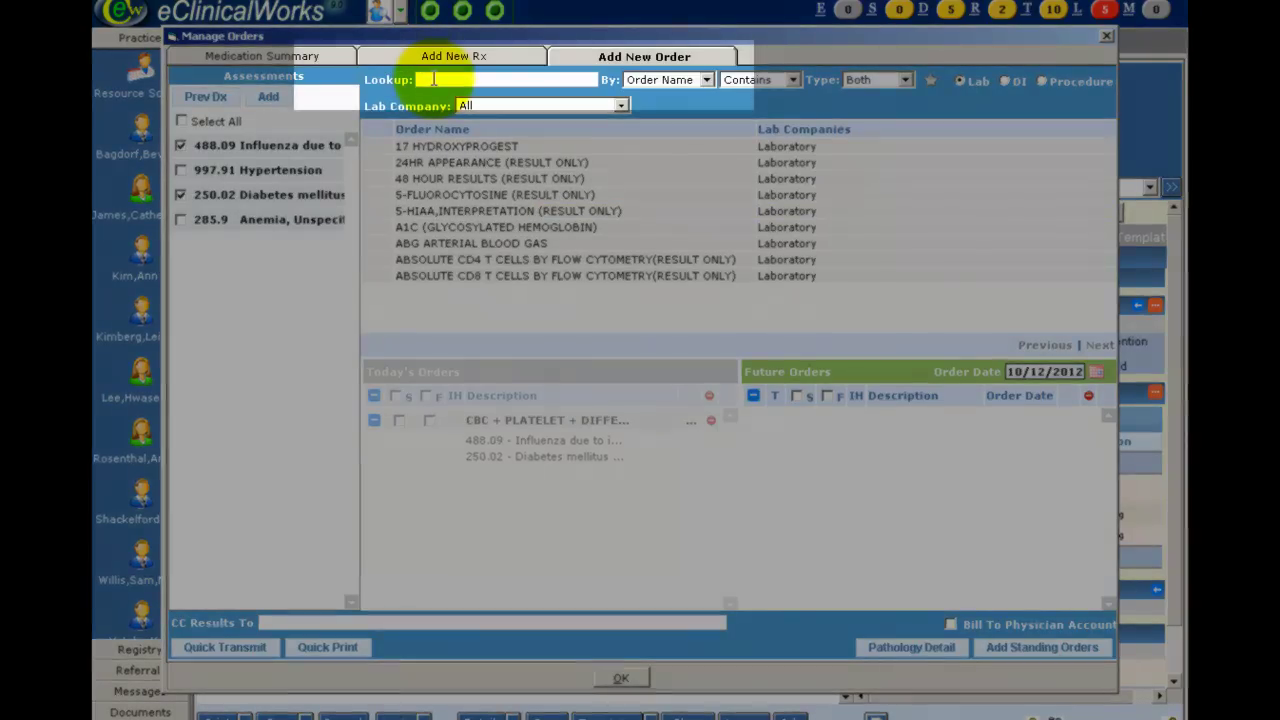
- Look up "glucose", deselect the 488.09 Influenza assessment, and add GLUCOSE, Fasting (gray) as a future order for diabetes mellitus
left_click(433, 80)
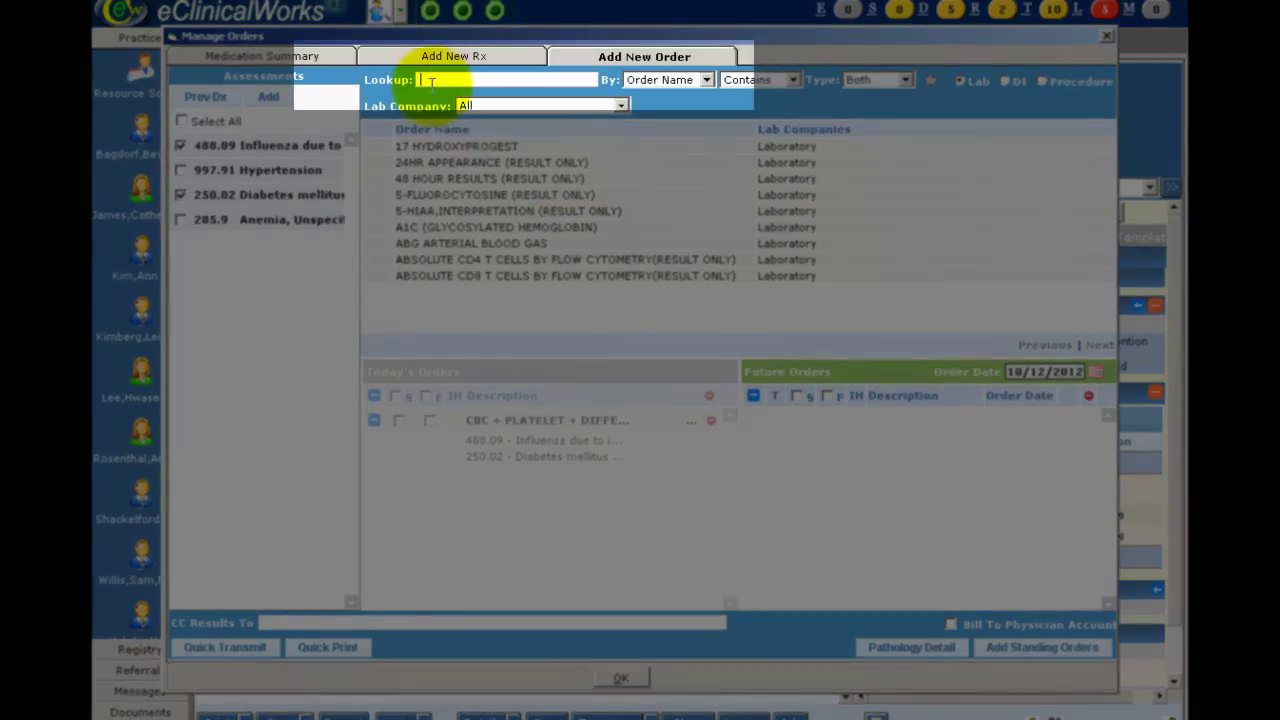
type("Gluc")
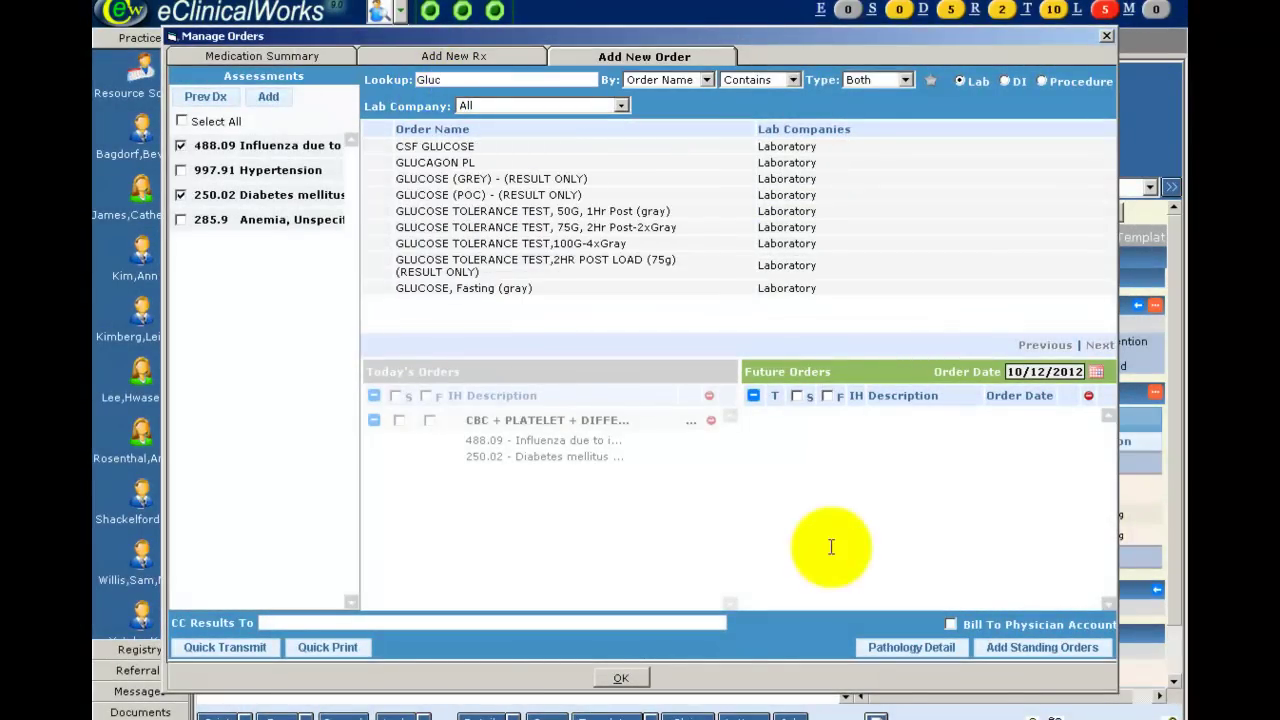
left_click(181, 146)
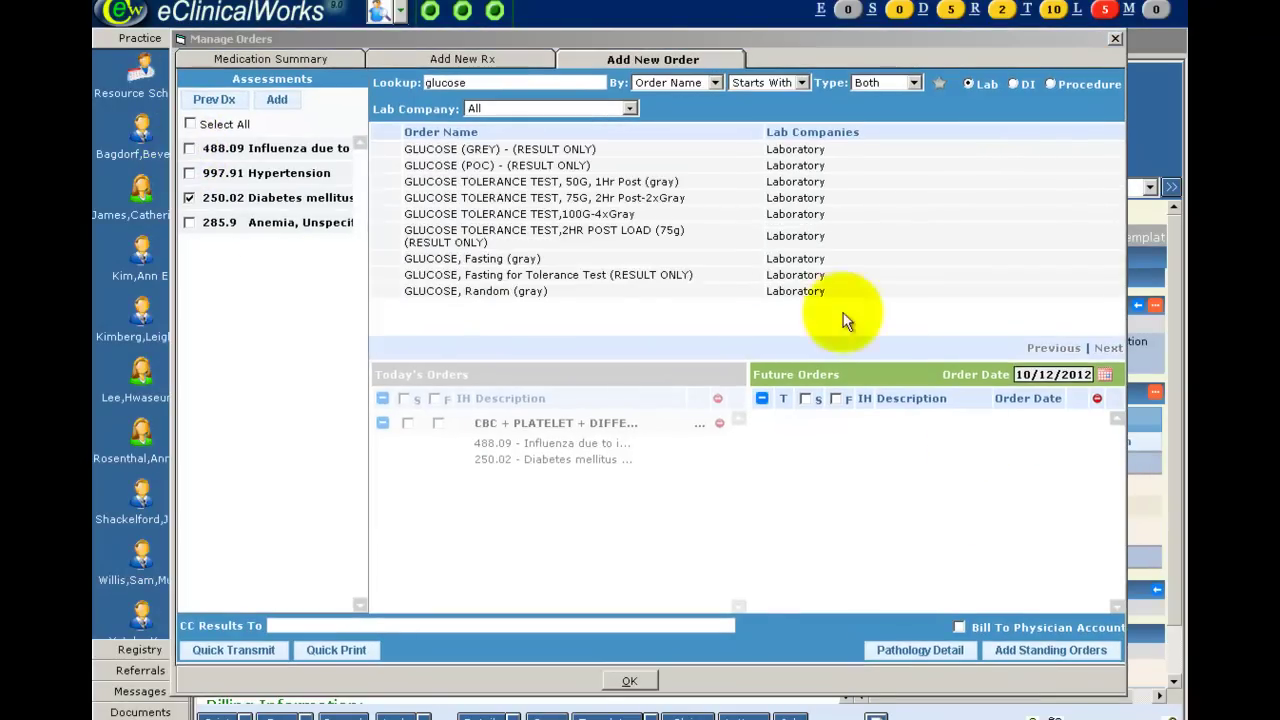
double_click(545, 260)
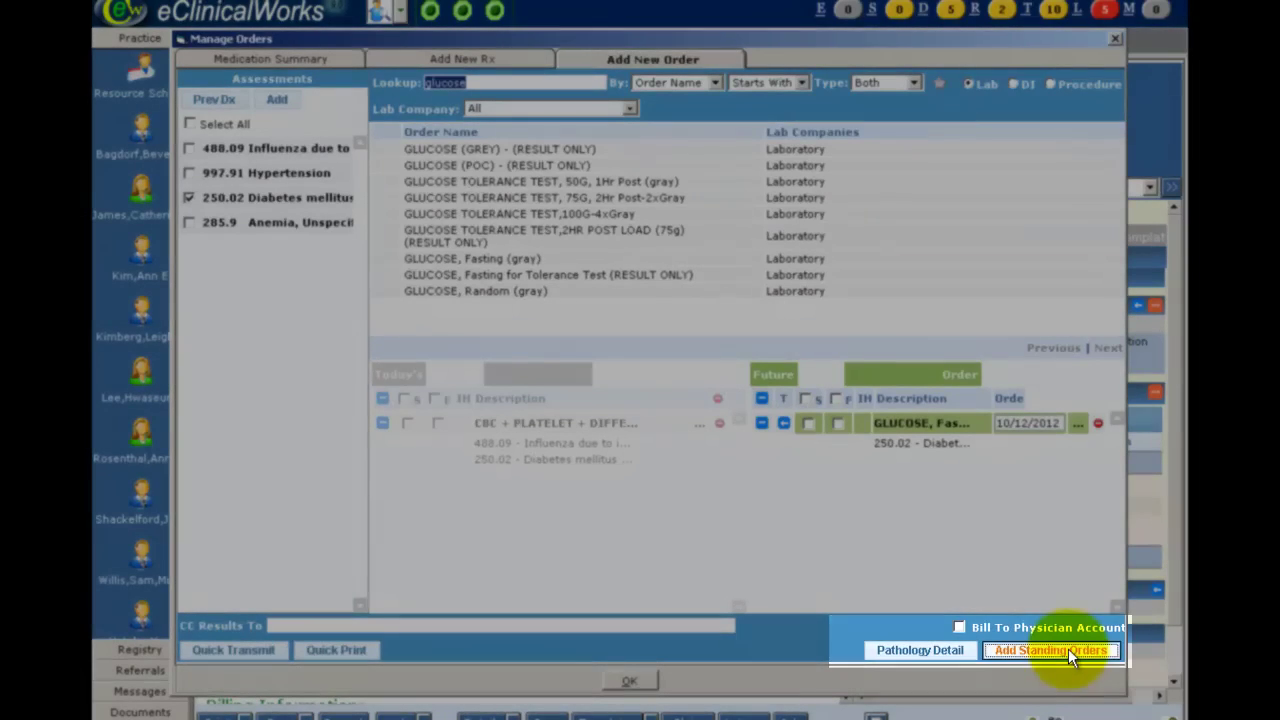
- Create standing orders for GLUCOSE, Fasting (gray): 4 orders at a 4-week (4 W) interval, plus an additional date of 10/10/2012
left_click(1068, 650)
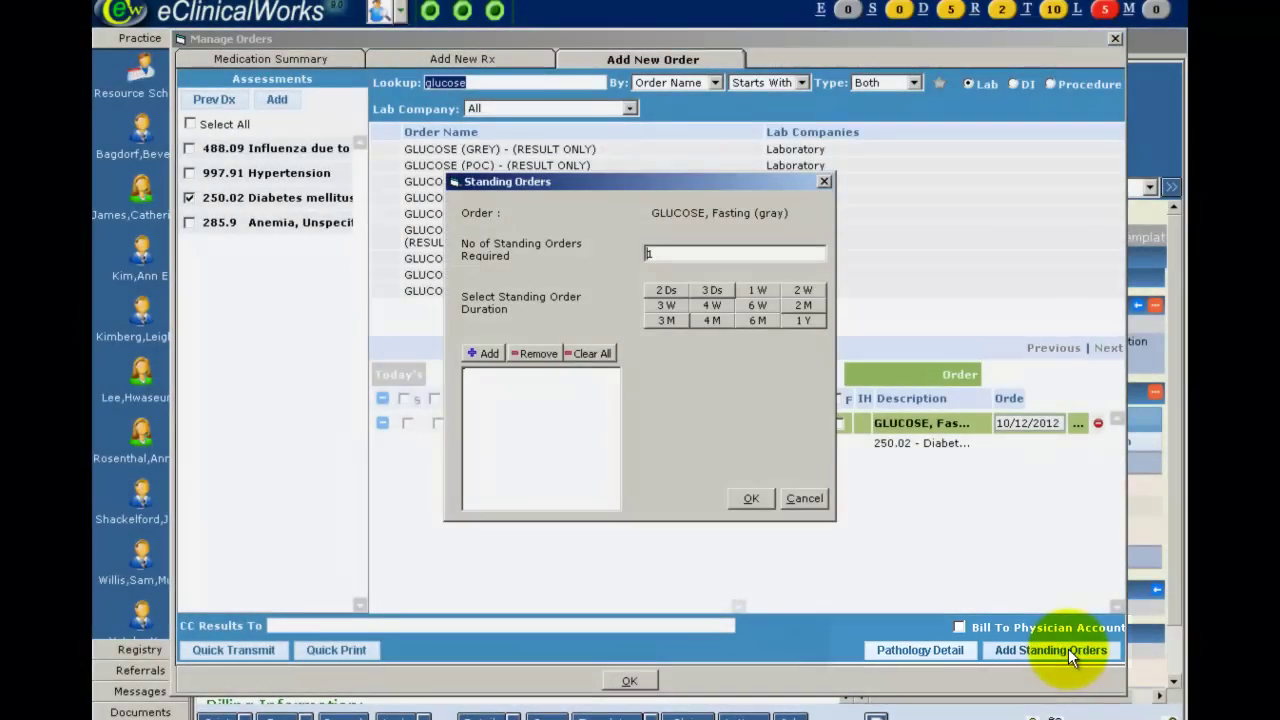
double_click(651, 185)
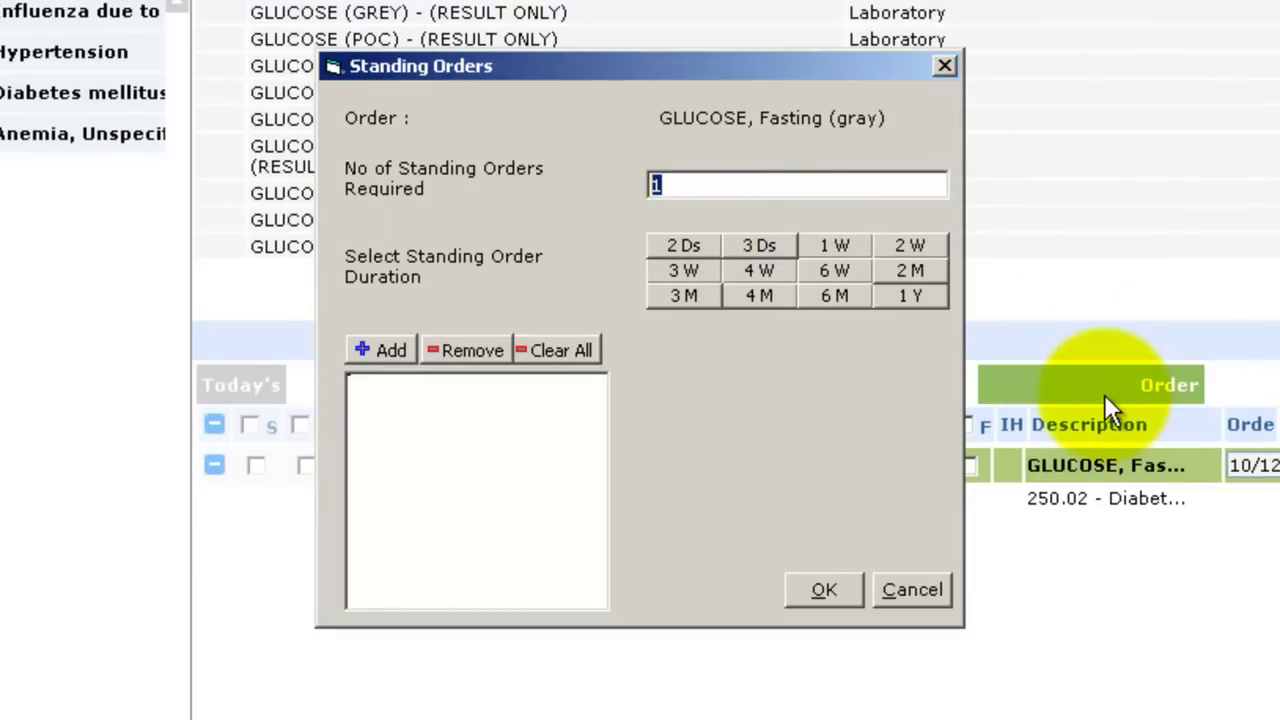
type("4")
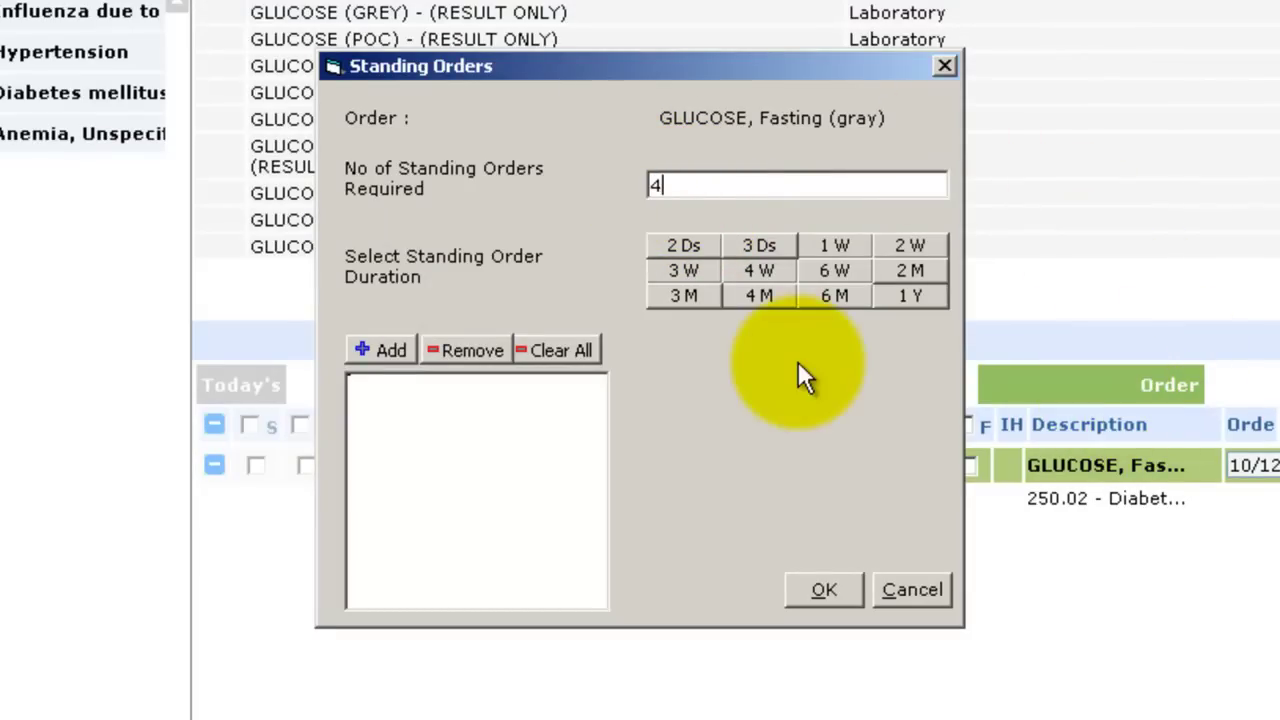
left_click(768, 267)
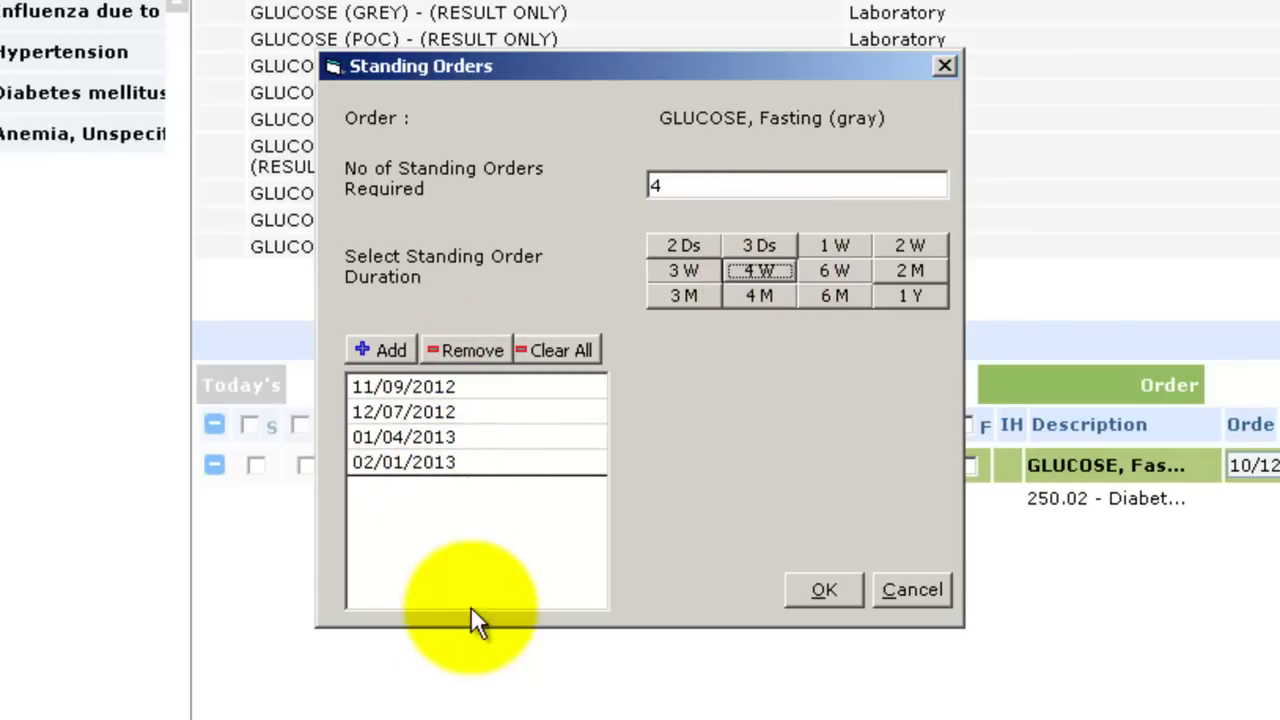
left_click(383, 349)
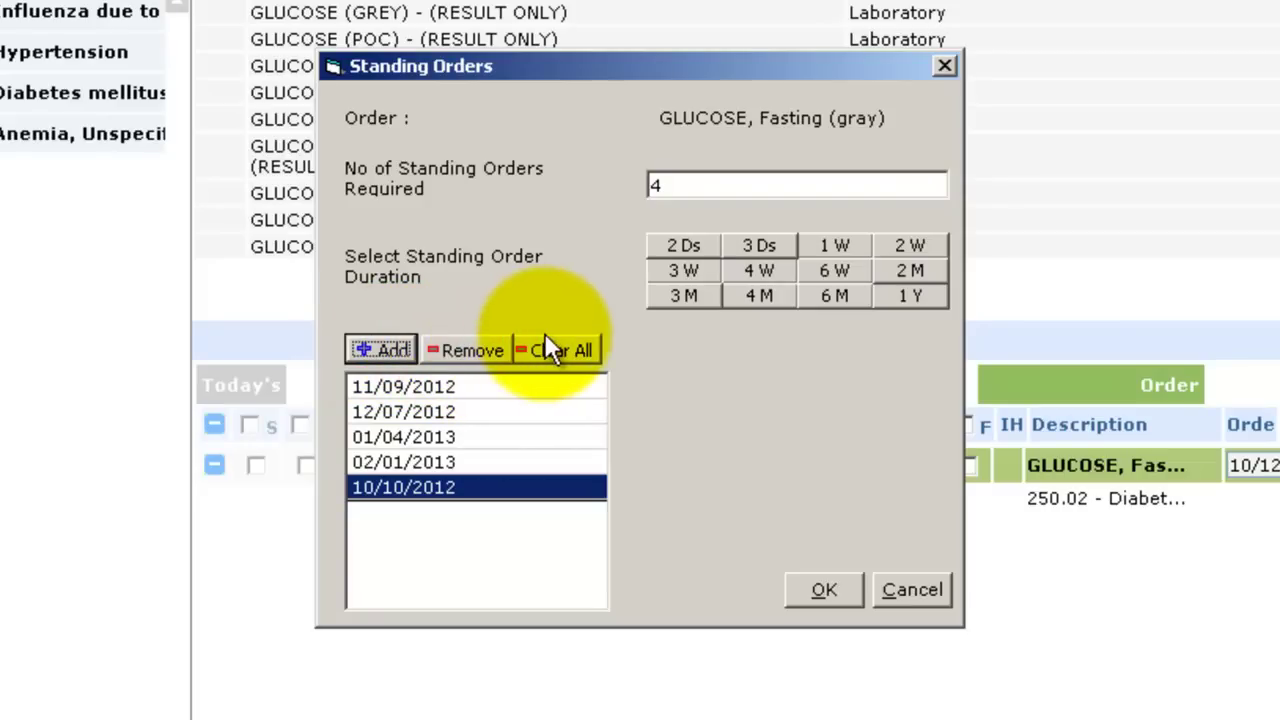
left_click(826, 590)
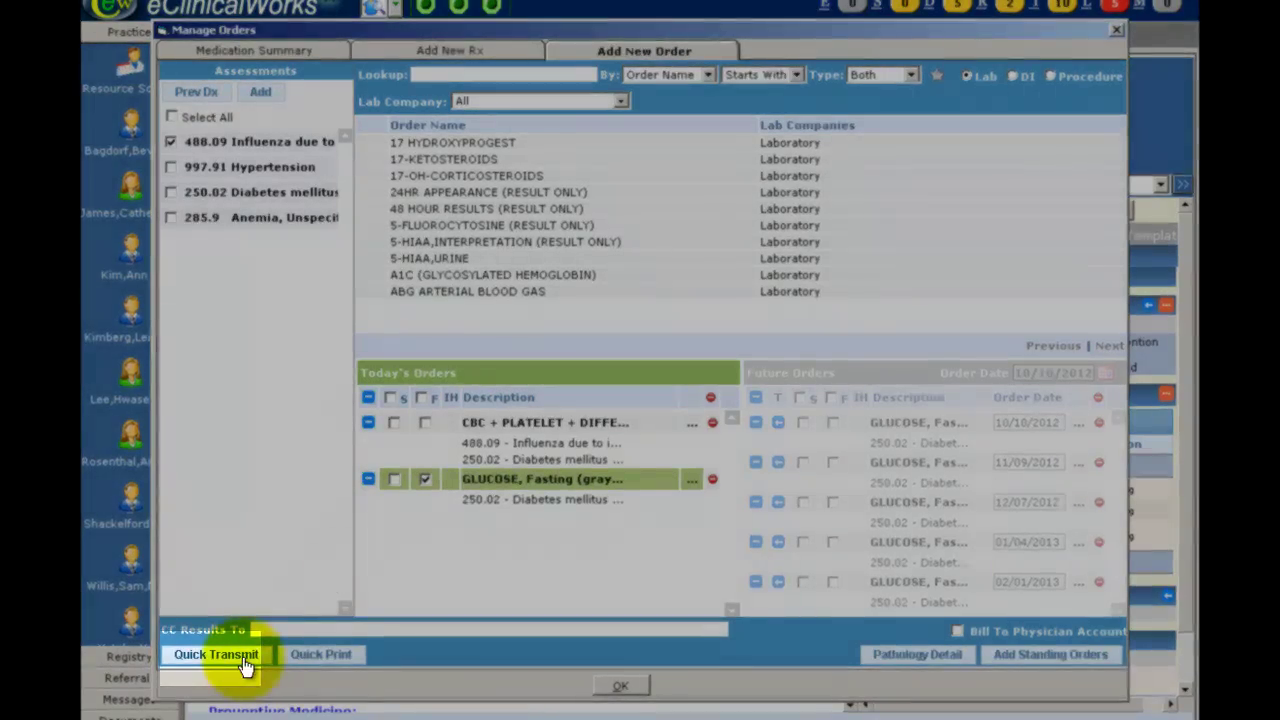
- Start a quick transmit of the labs and limit the selection to CBC + PLATELET + DIFFERENTIAL and today's GLUCOSE, Fasting (gray)
left_click(243, 660)
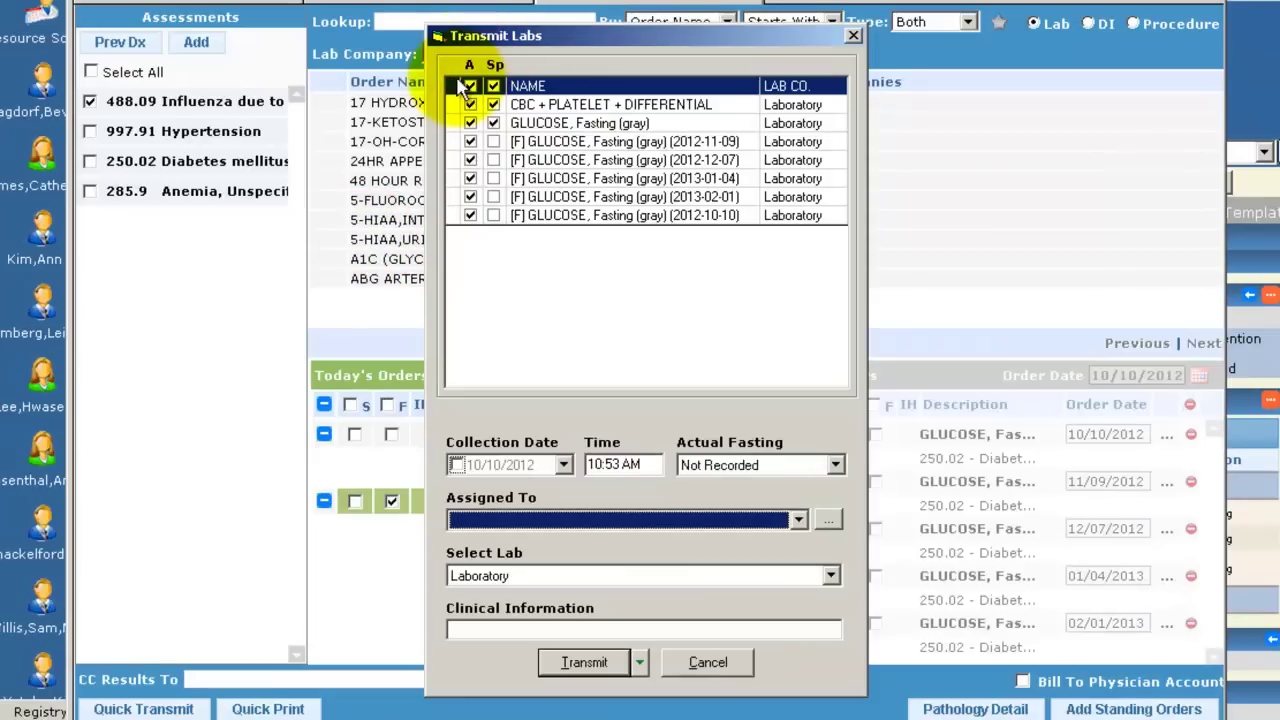
left_click(470, 87)
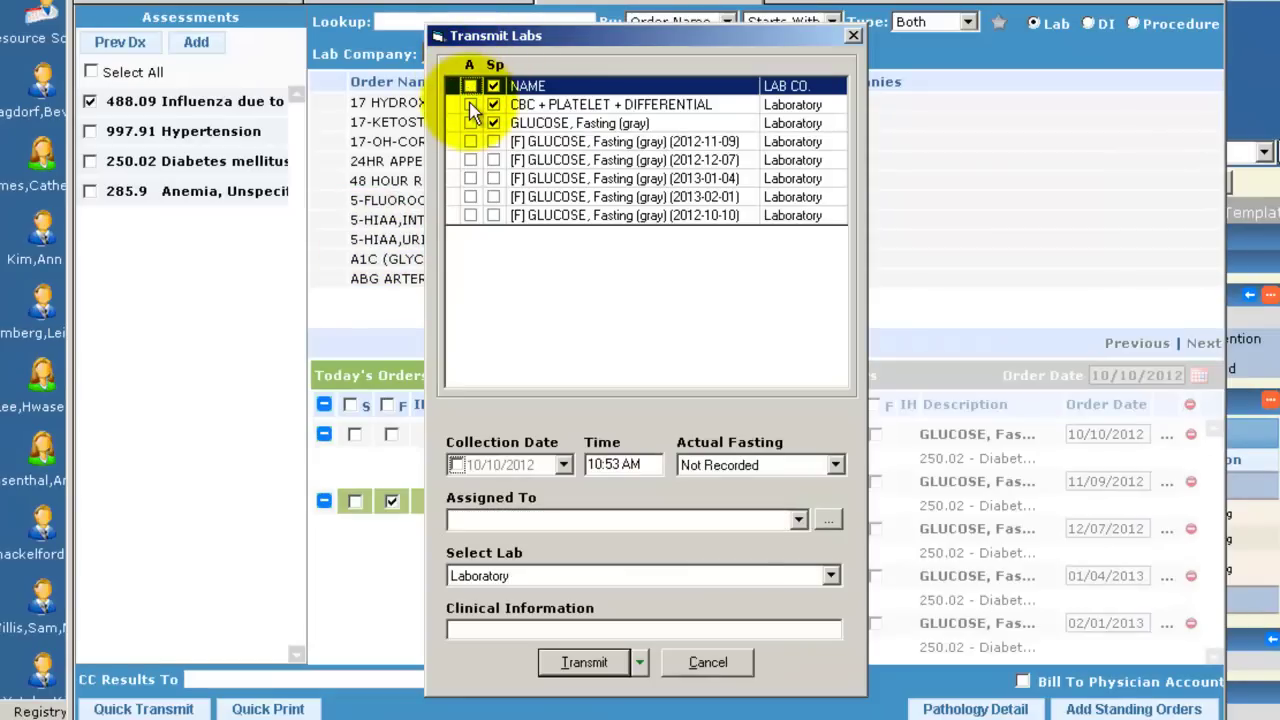
left_click(470, 104)
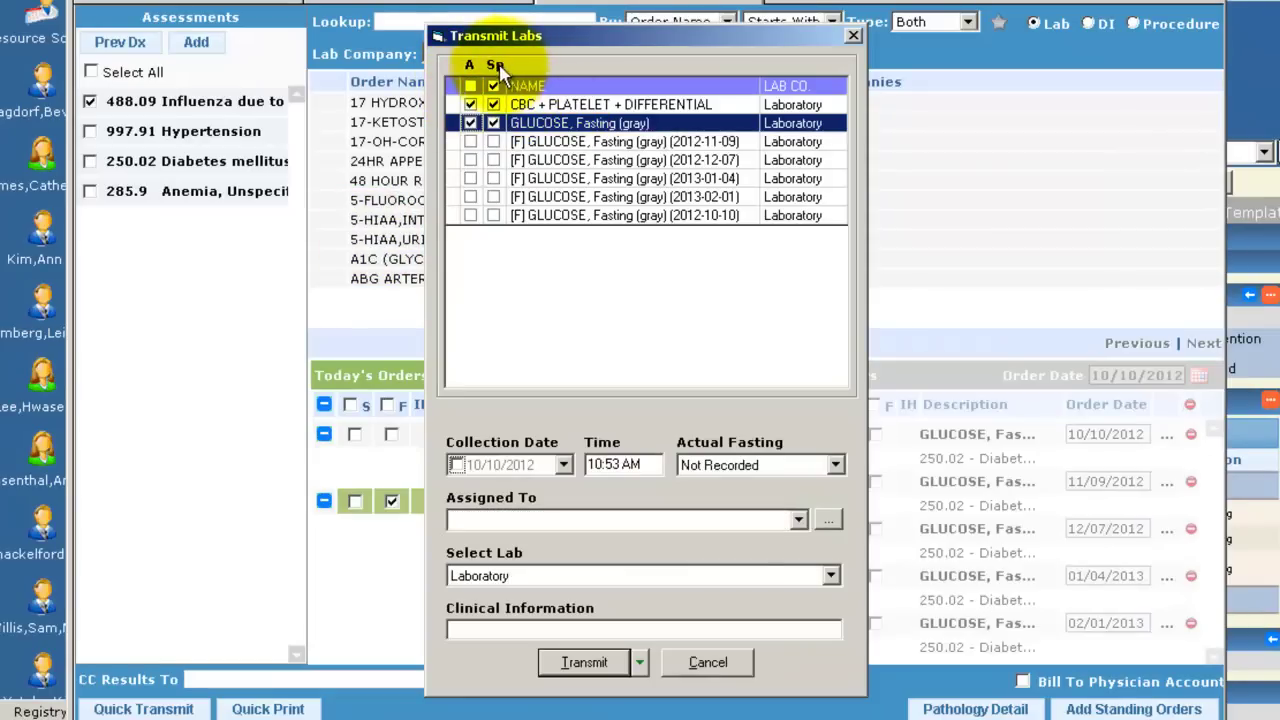
left_click(470, 123)
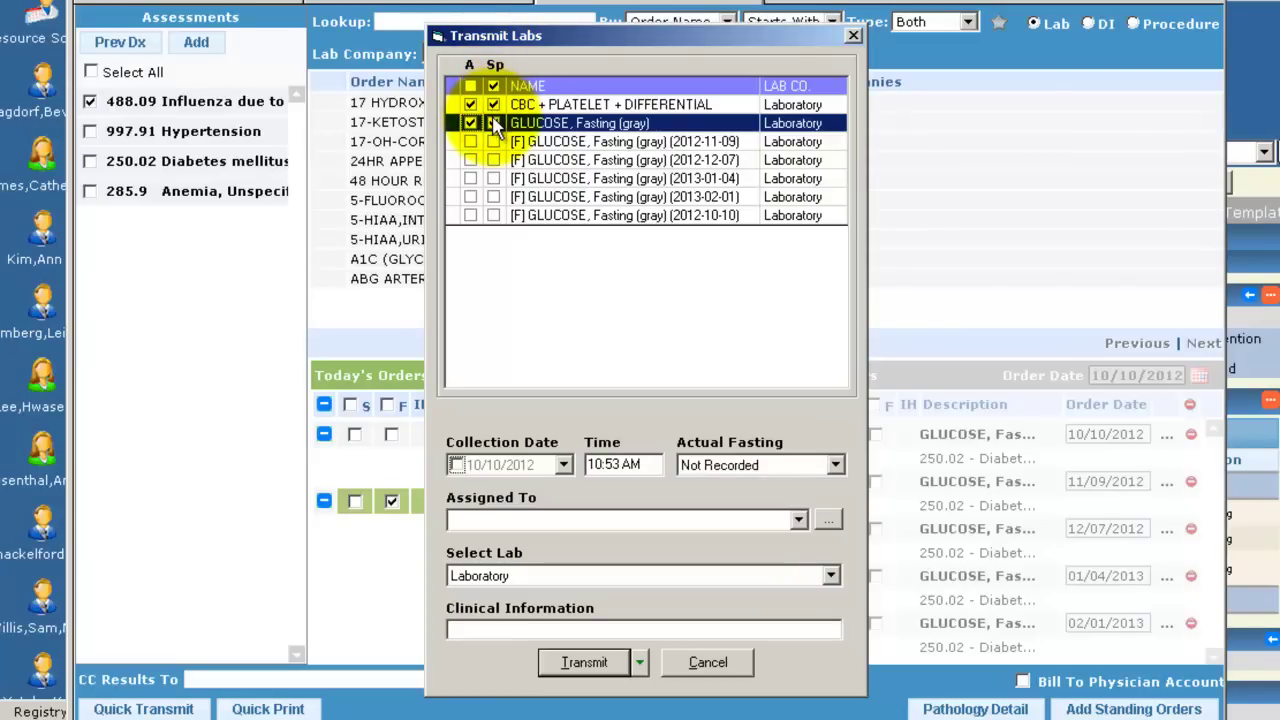
left_click(493, 123)
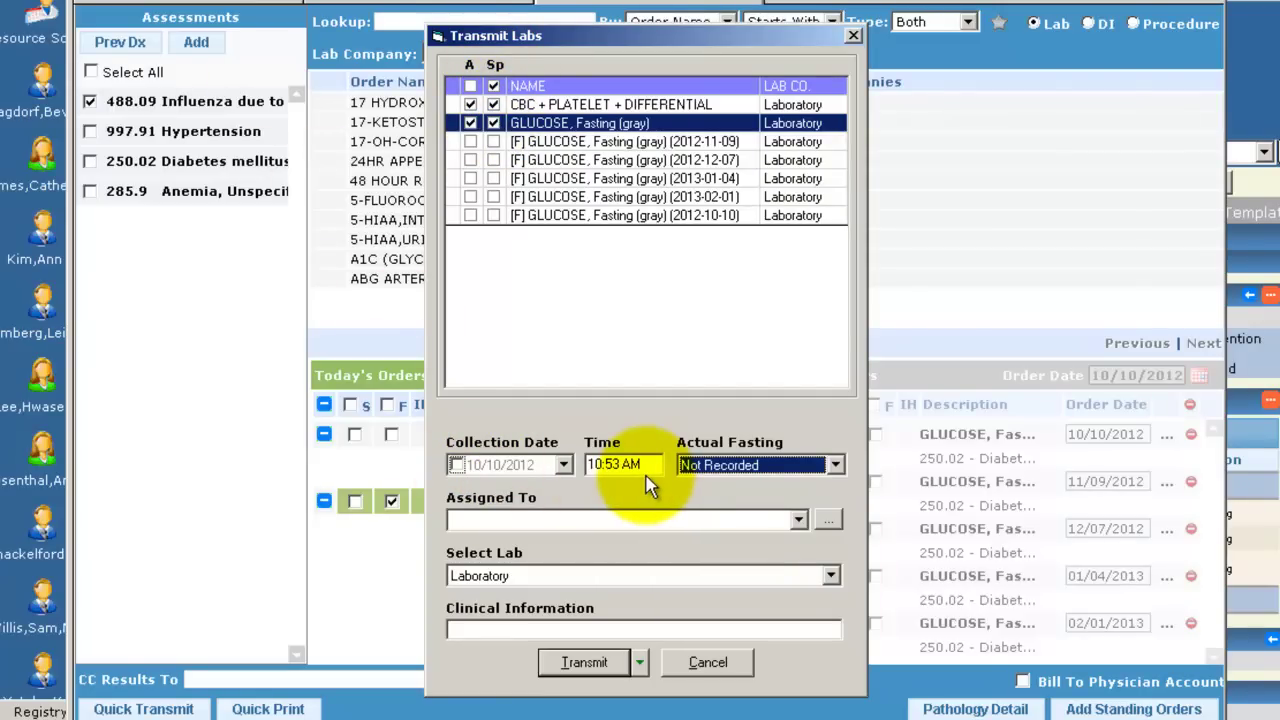
- Set Actual Fasting to Fasting and send the selected labs with the Transmit Only option
left_click(835, 465)
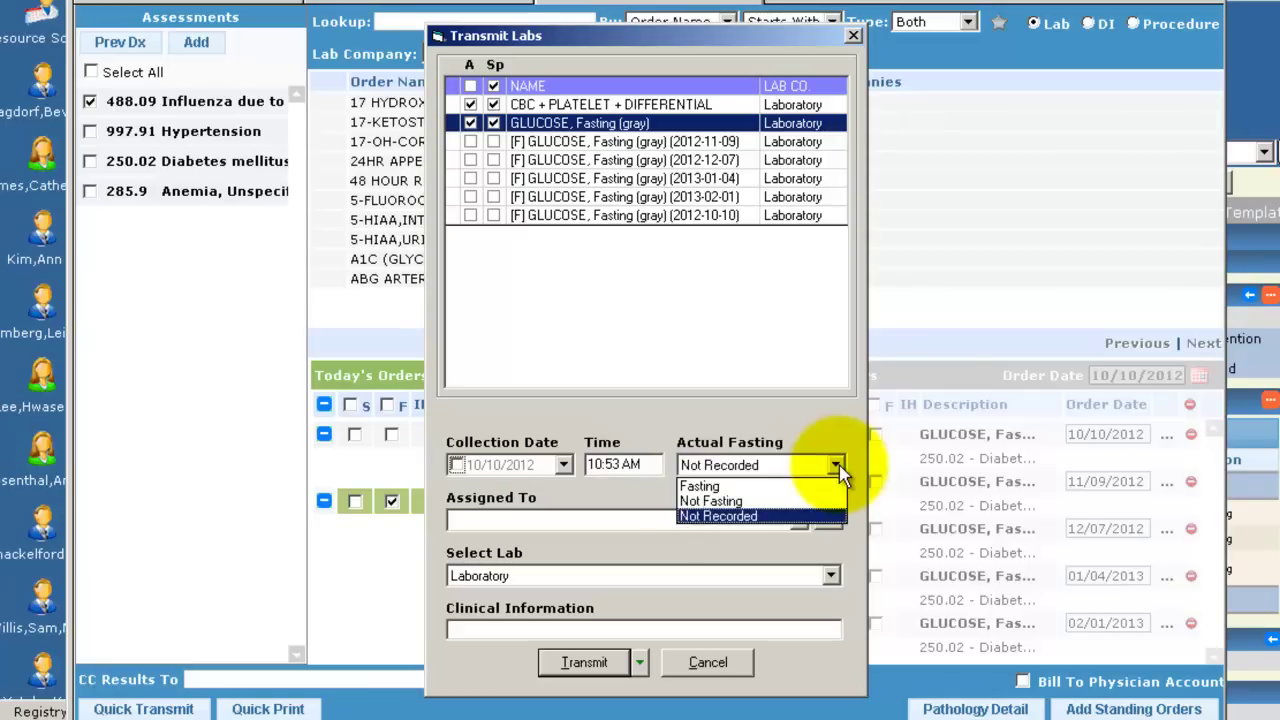
left_click(829, 484)
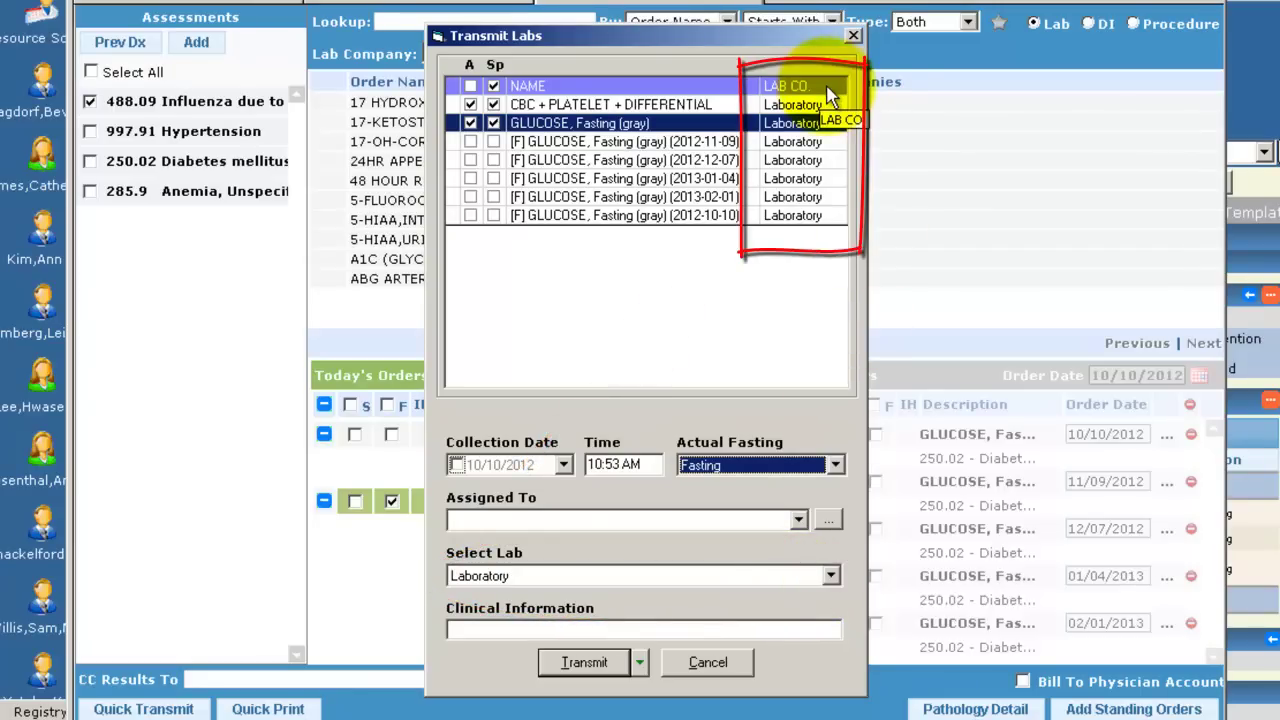
left_click(639, 662)
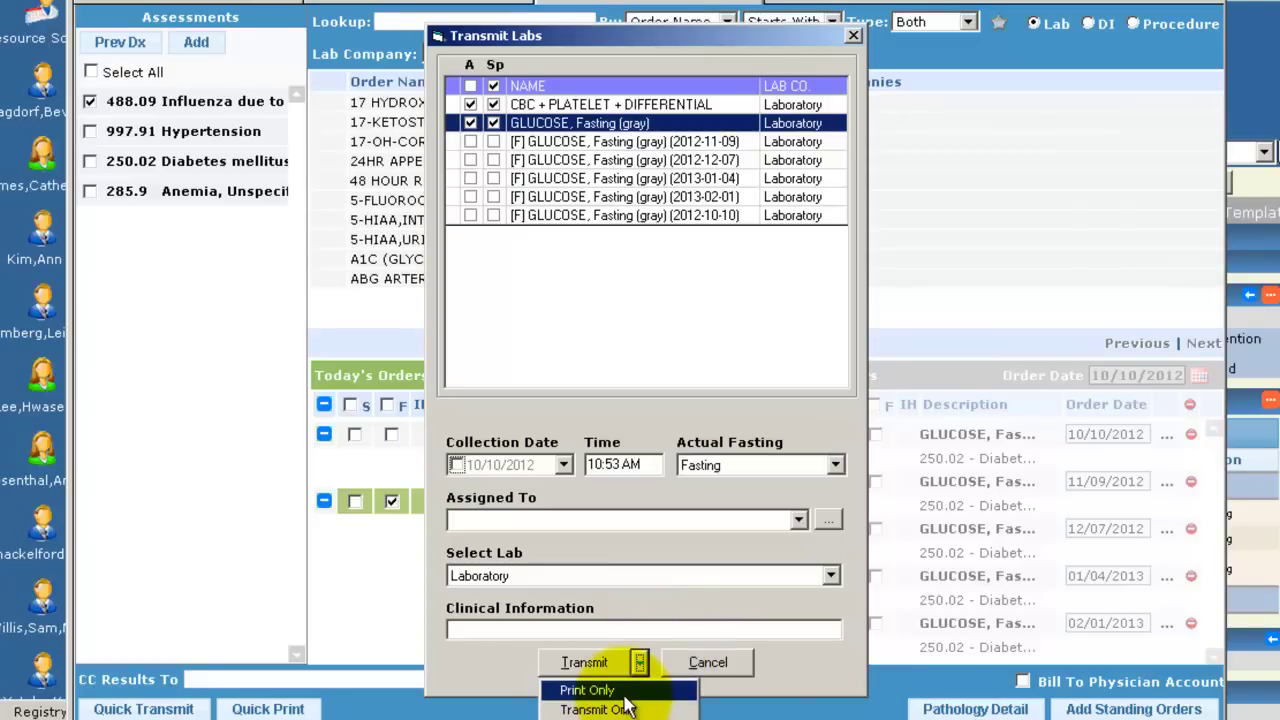
left_click(627, 708)
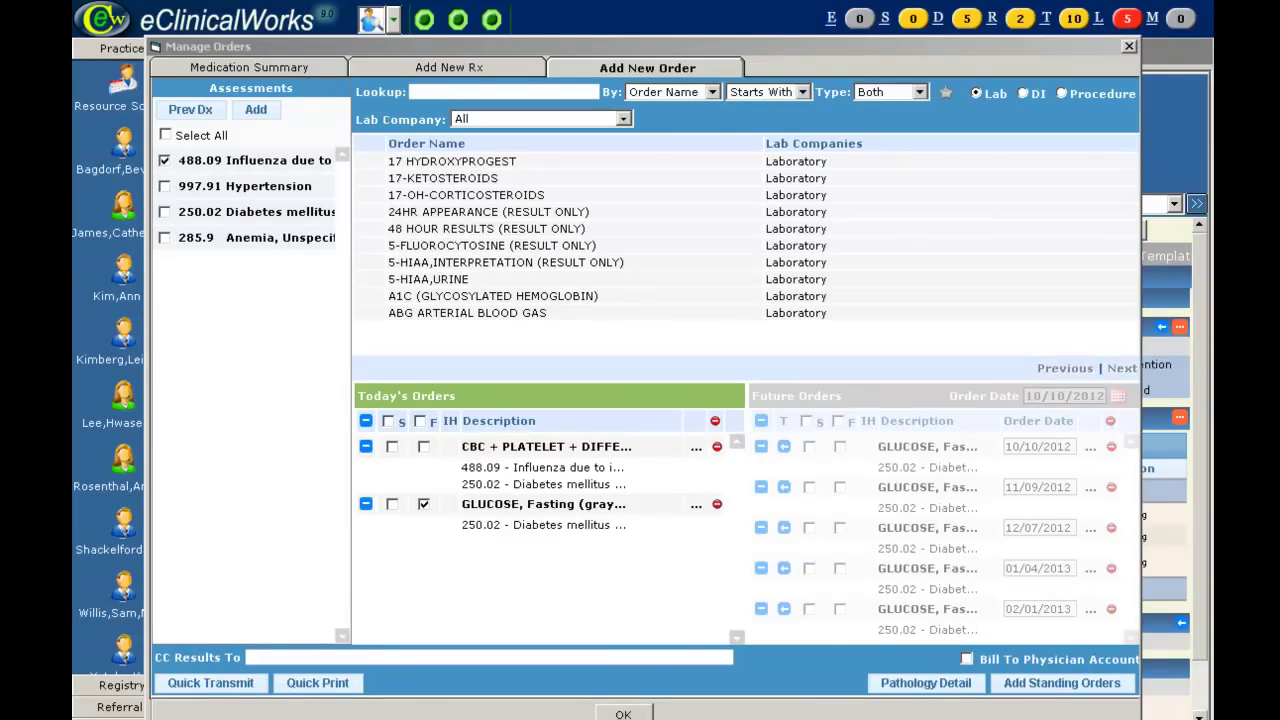
- Look up "str", order STREP THROAT GROUP A ANTIGEN - RAPID for 285.9 Anemia, and accept the order entry answers Throat / pharynx and Yes
type("str")
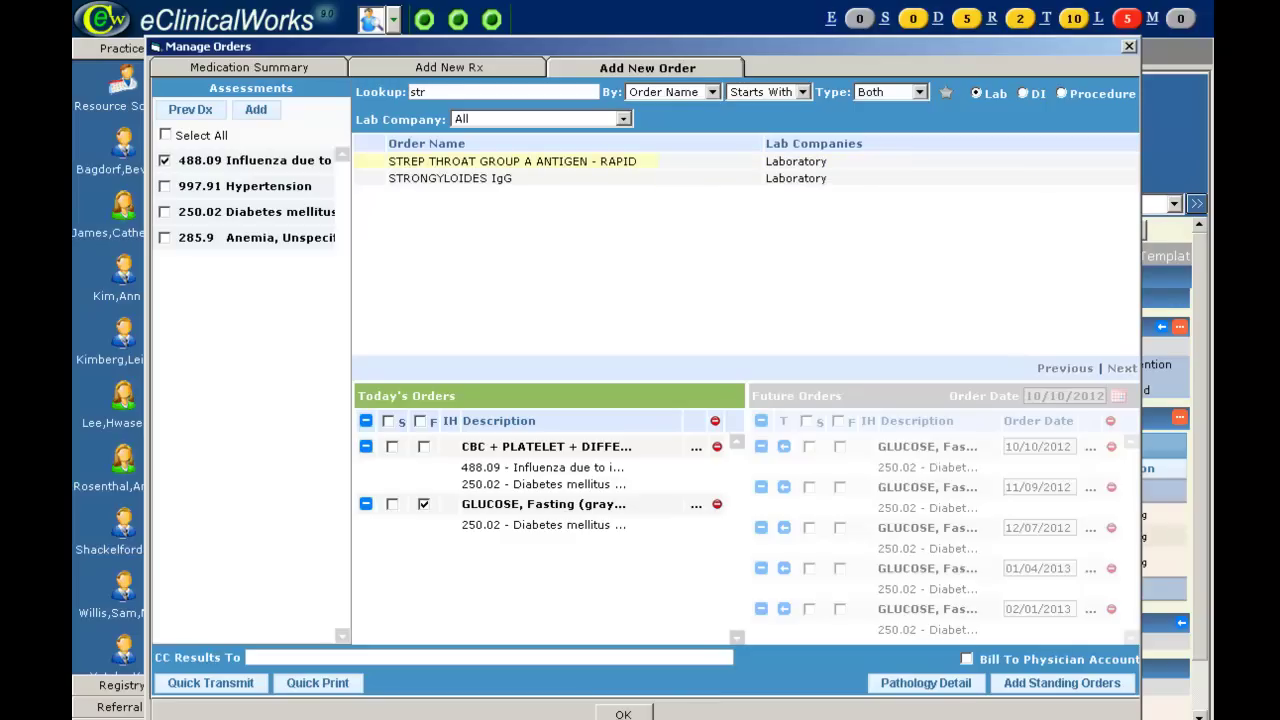
left_click(520, 162)
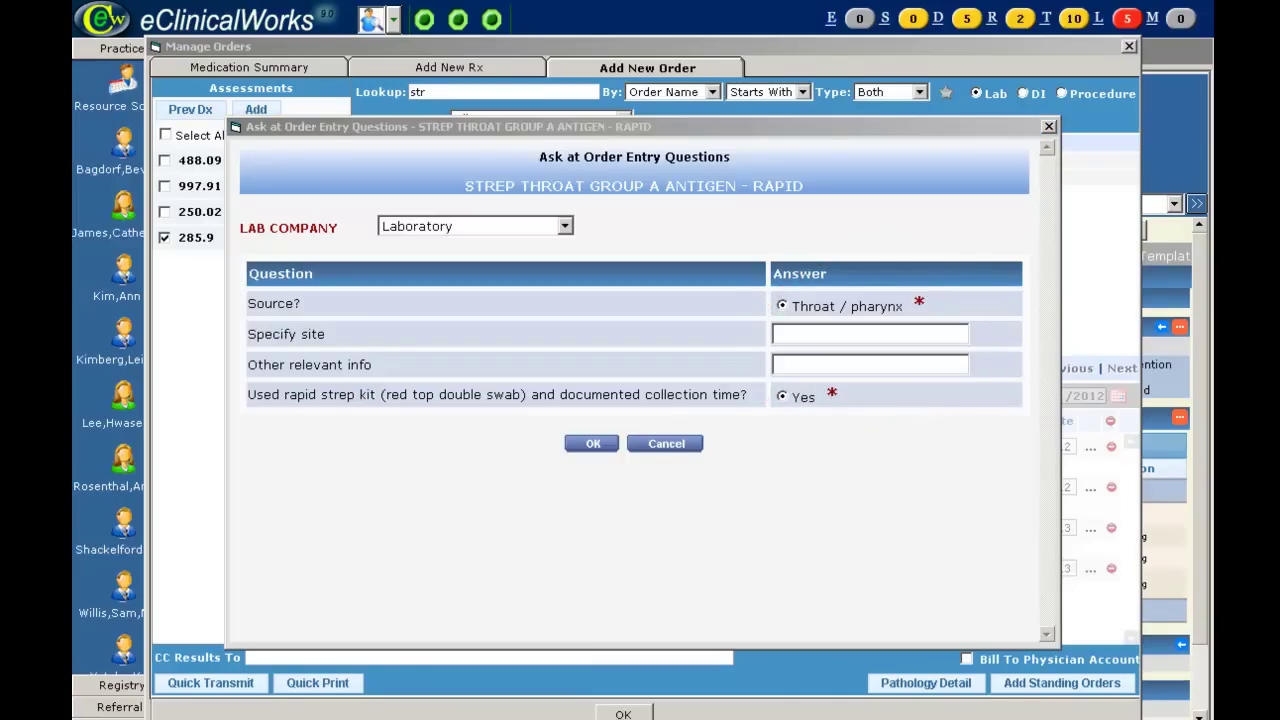
key("Return")
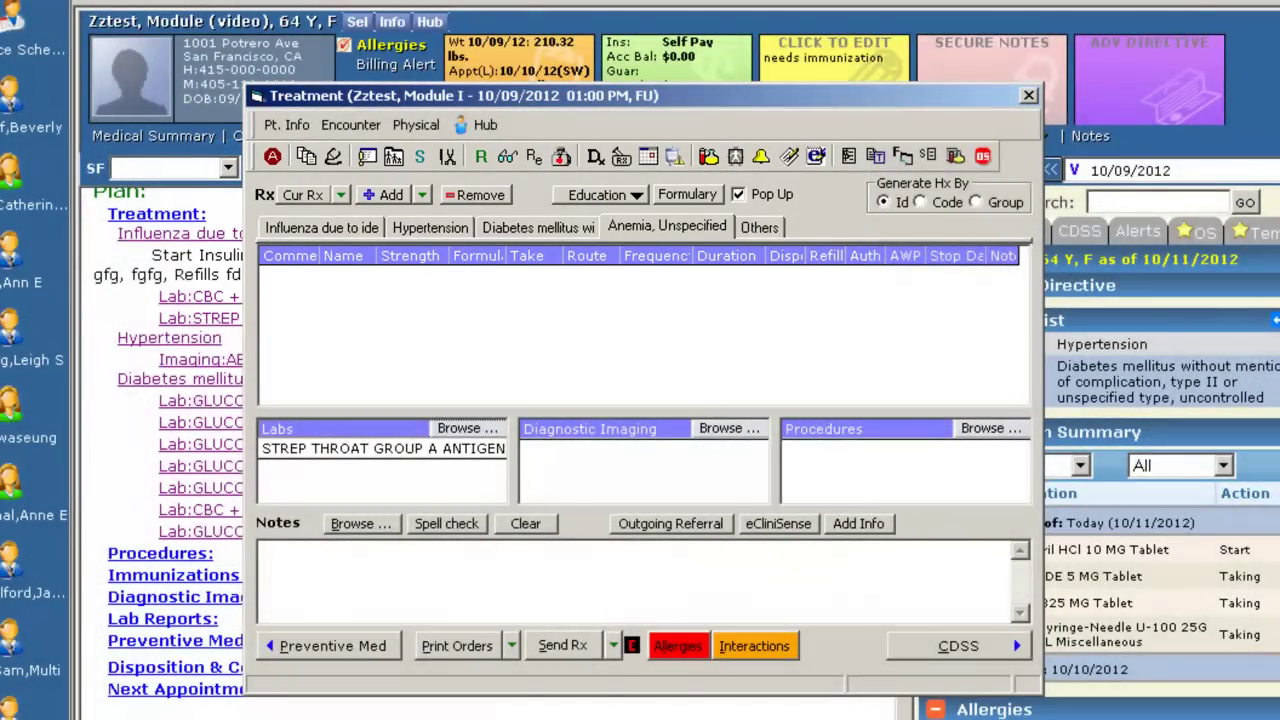
- Review the labs listed under the influenza, hypertension, diabetes and anemia assessments, and close the treatment window
left_click(345, 227)
left_click(434, 225)
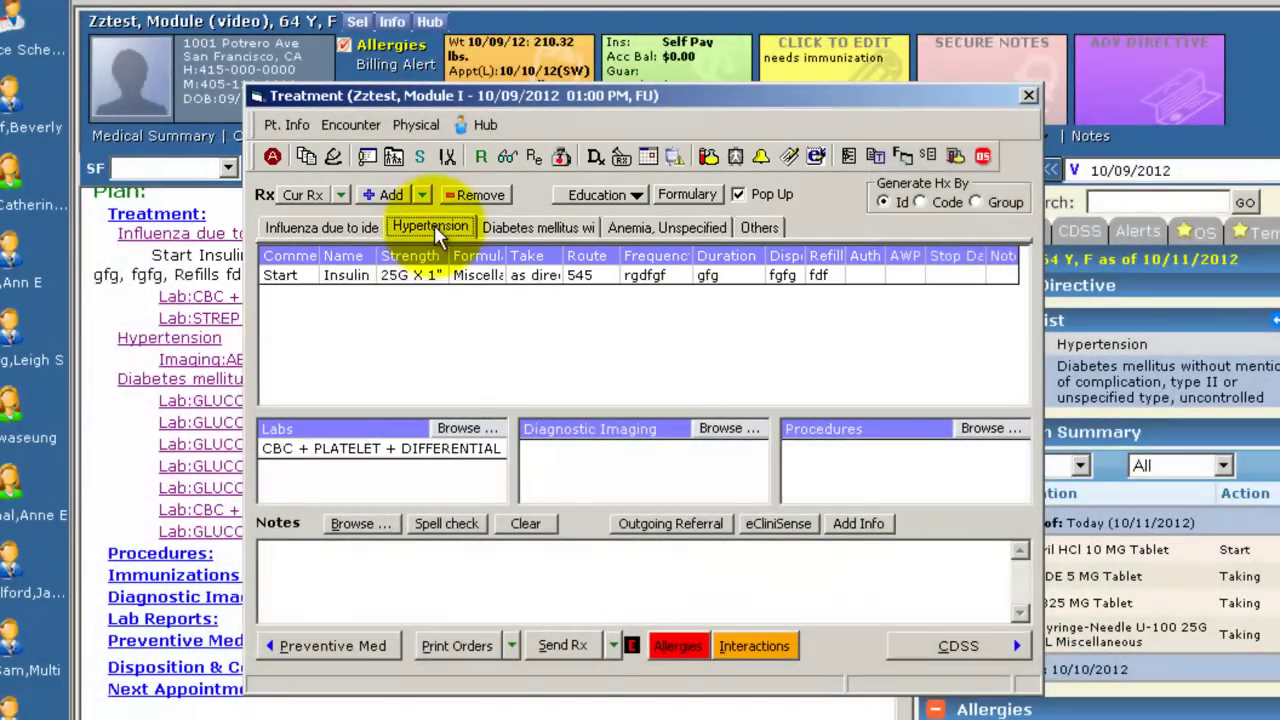
left_click(560, 229)
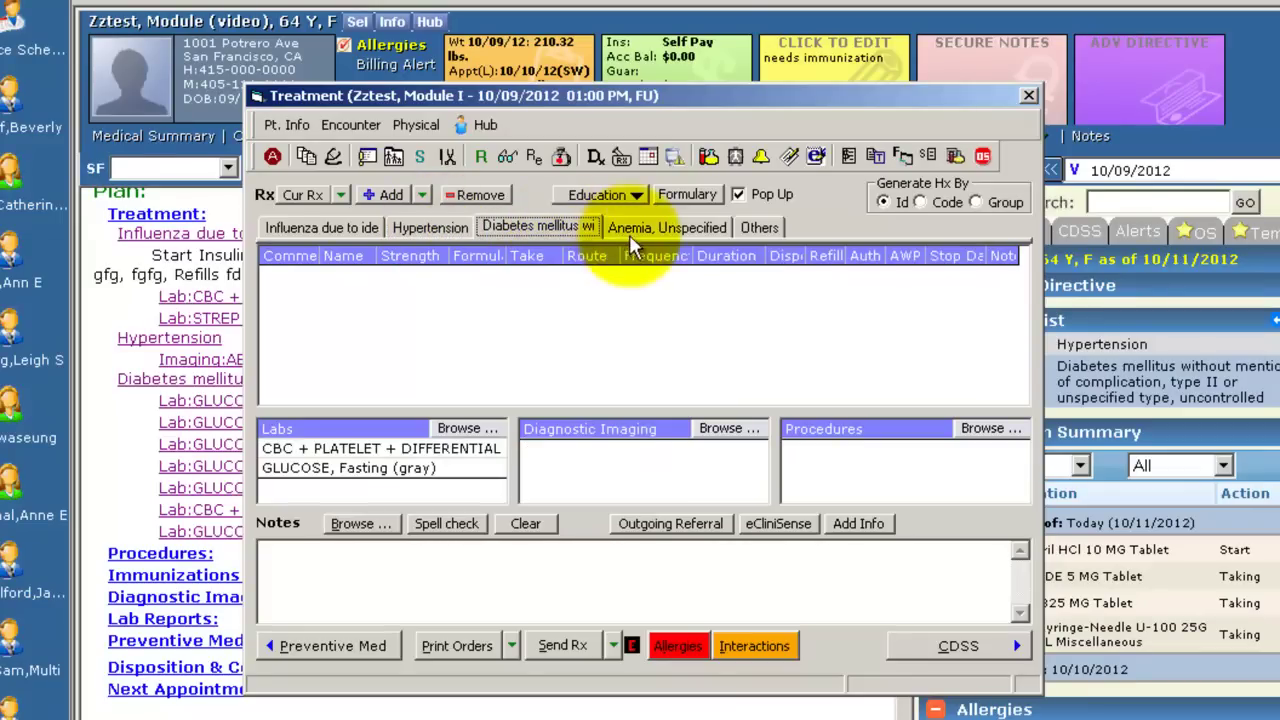
left_click(662, 240)
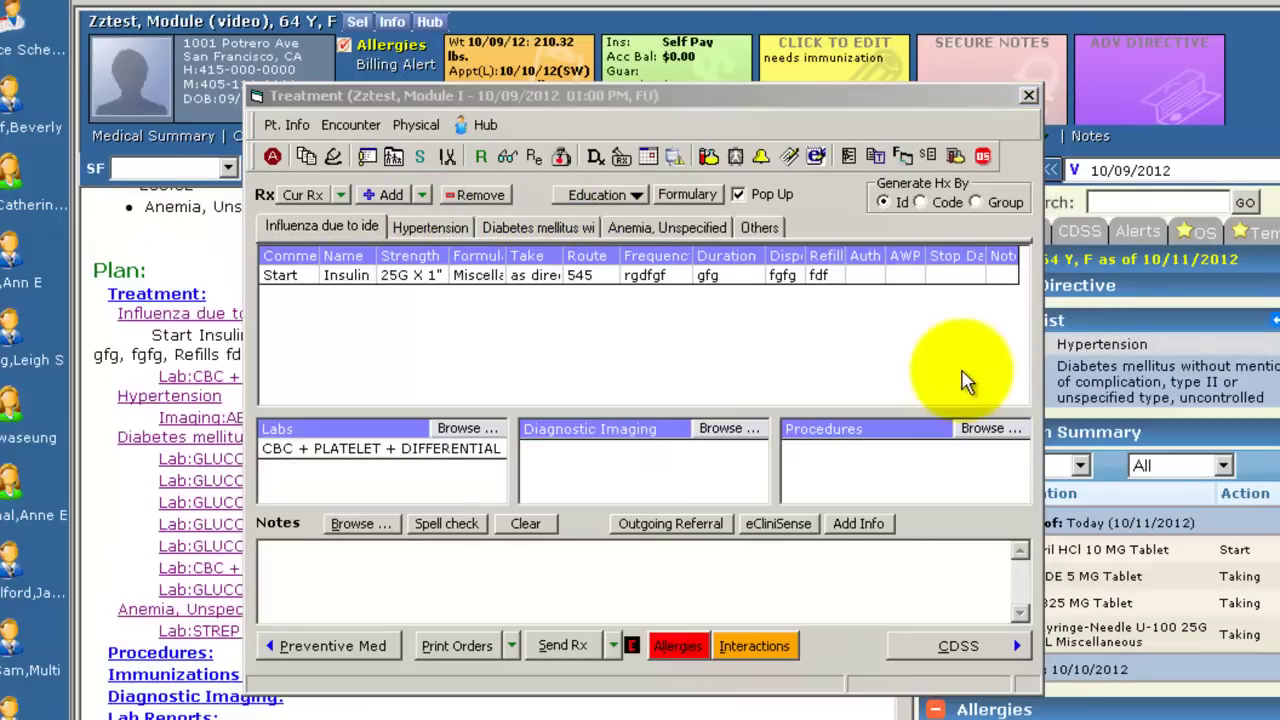
left_click(1030, 97)
- Reopen the treatment from the progress note's Plan section, open its diagnostic imaging orders and start an order lookup
scroll(530, 400, "down", 15)
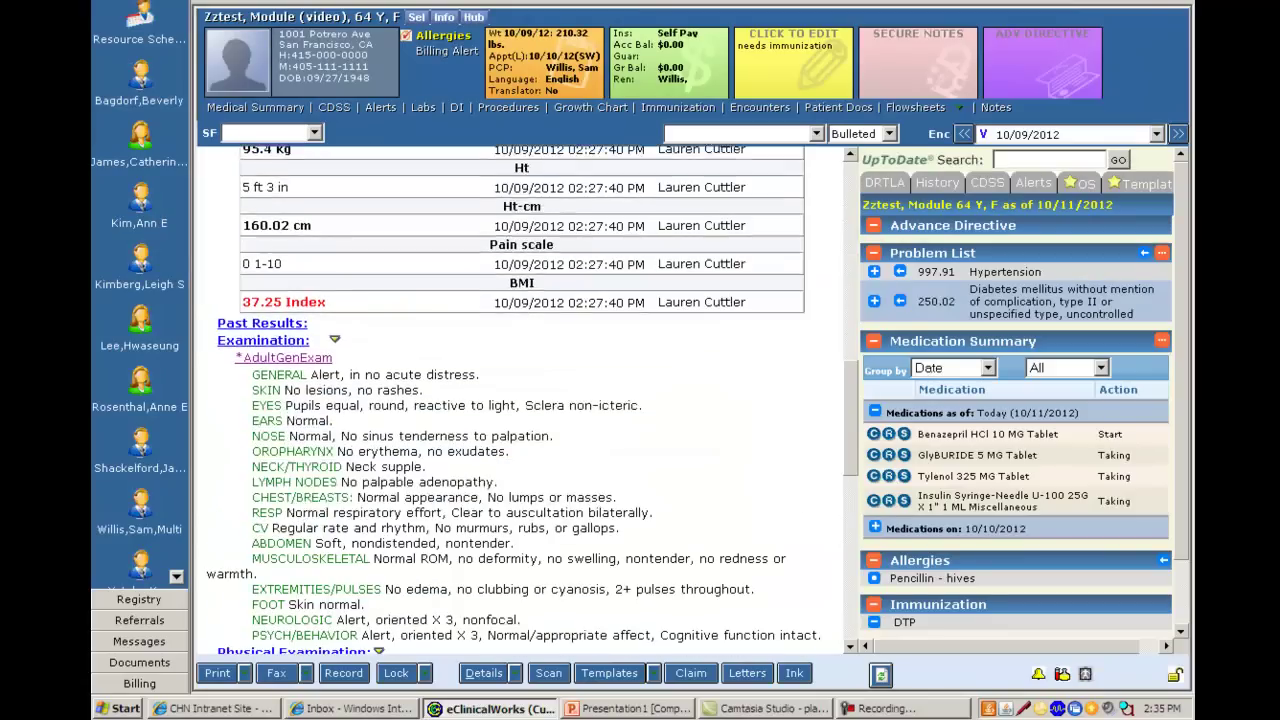
scroll(510, 400, "down", 15)
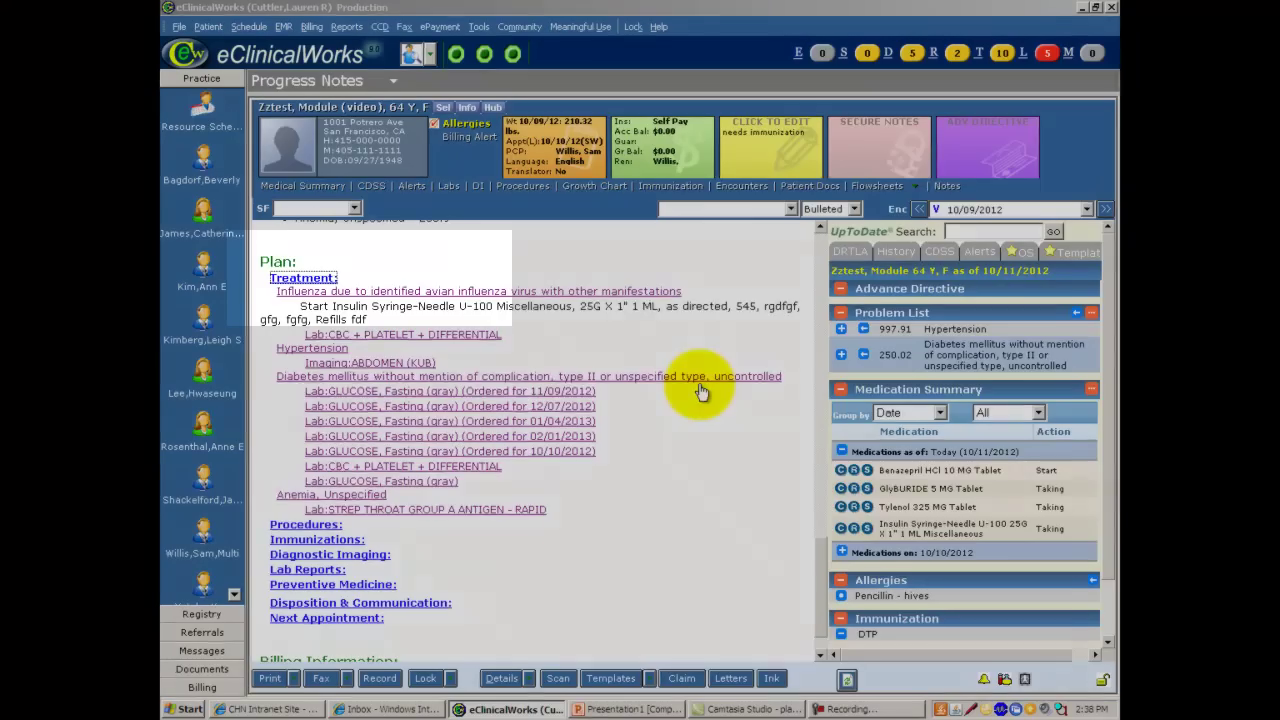
left_click(735, 413)
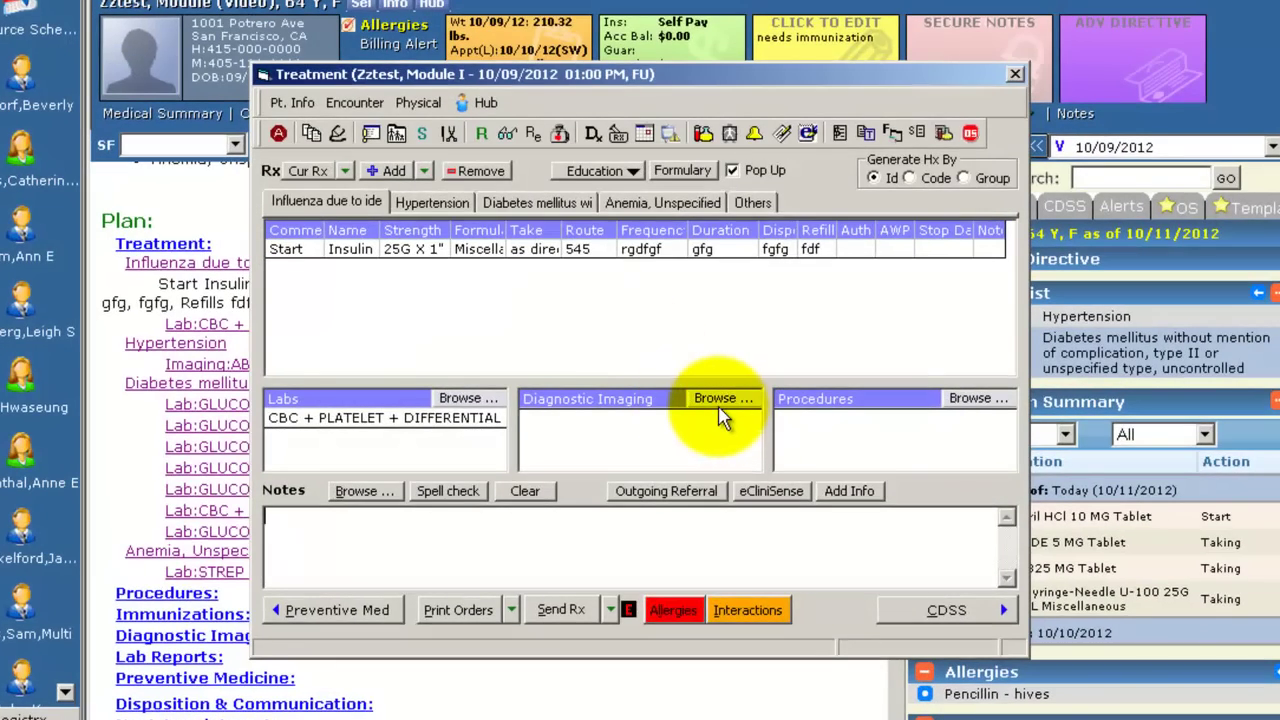
left_click(723, 400)
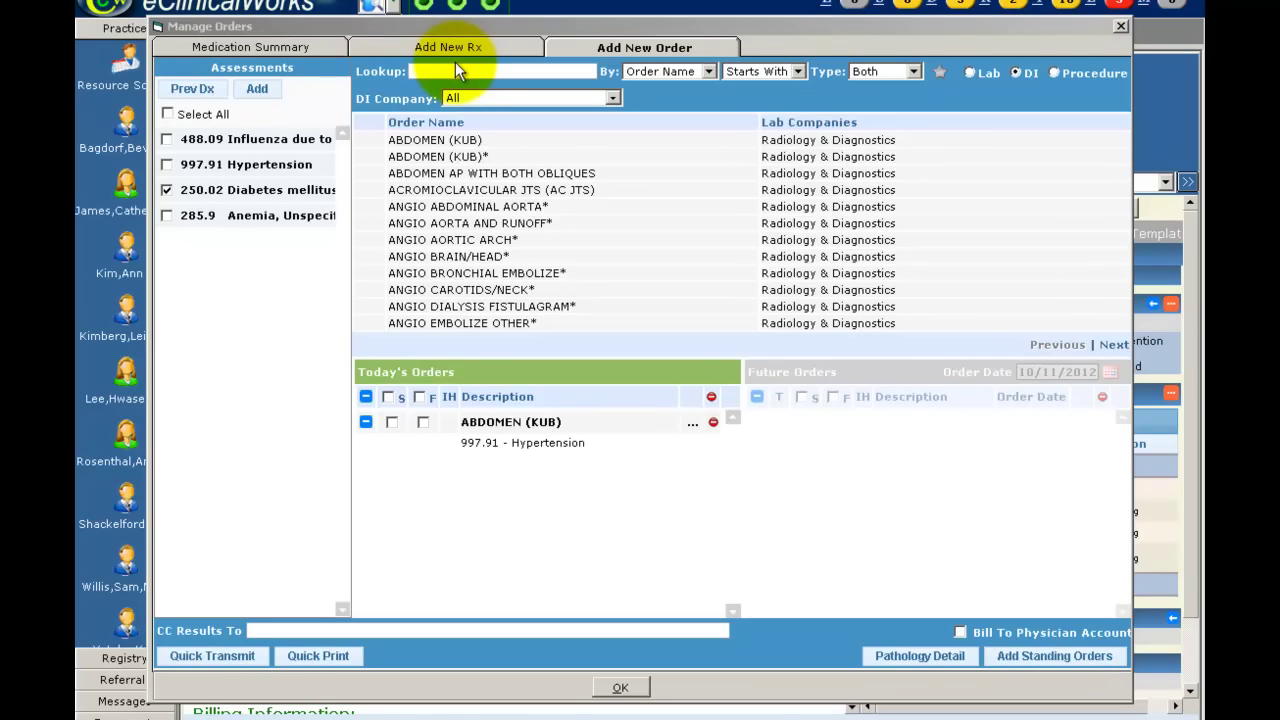
left_click(452, 70)
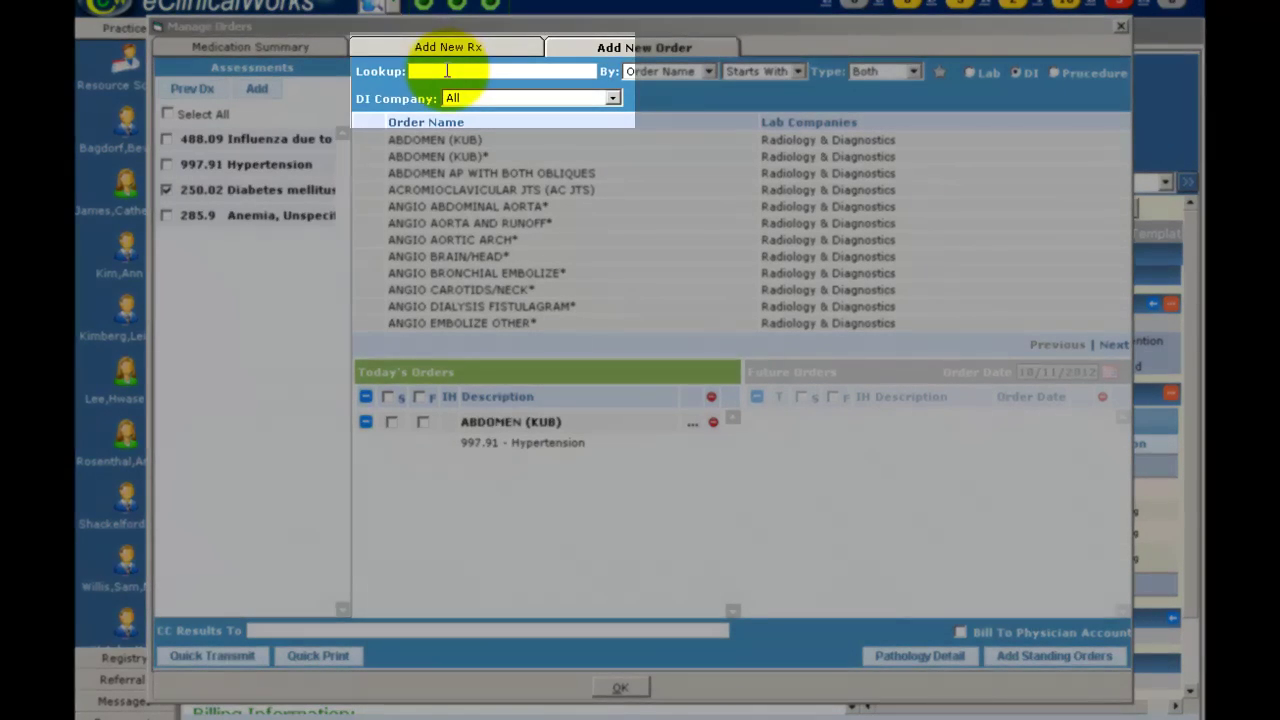